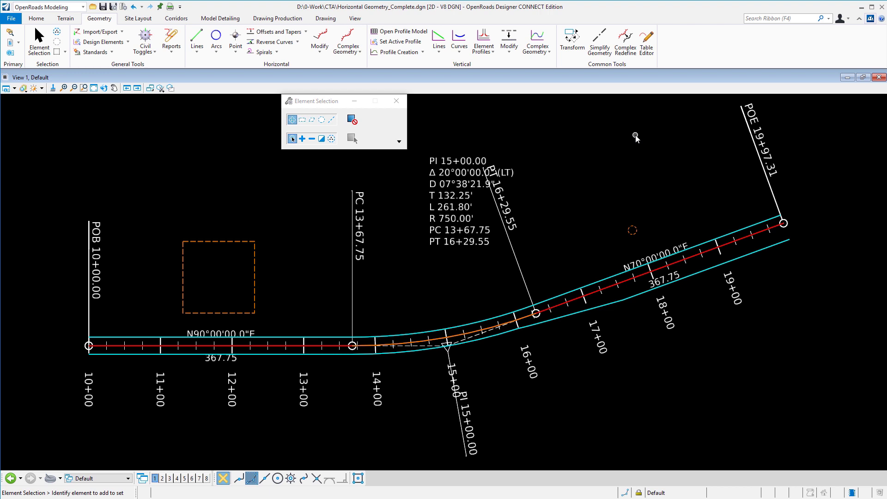
Switch to the Horizontal Geometry.dgn file, start the Line command and dock the Feature Definition toggle bar above the view.
{"action": "left_click", "coordinate": [10, 478]}
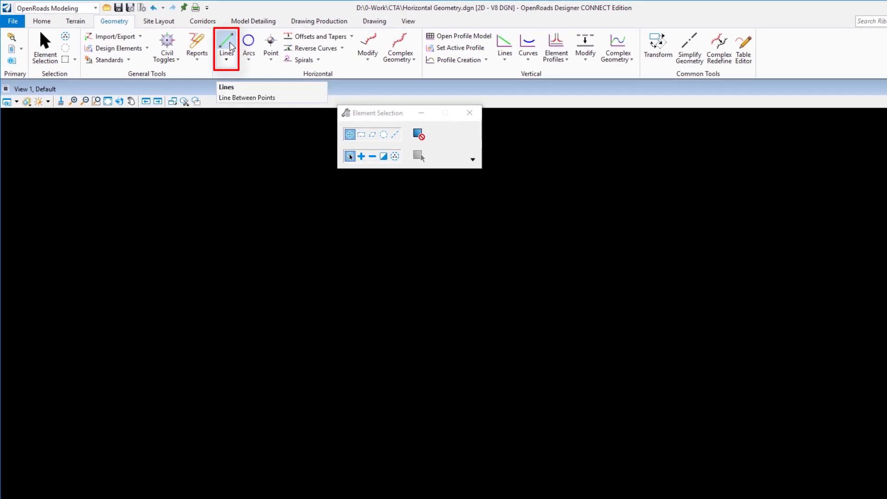
{"action": "left_click", "coordinate": [227, 45]}
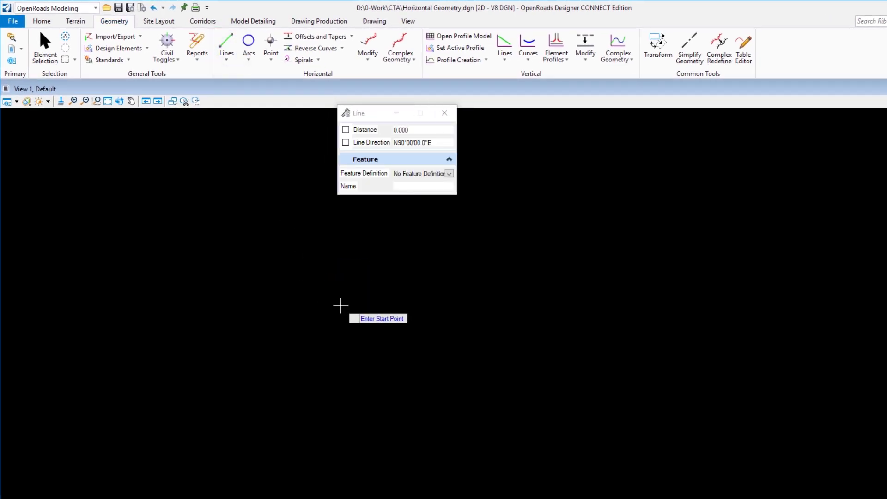
{"action": "left_click", "coordinate": [128, 61]}
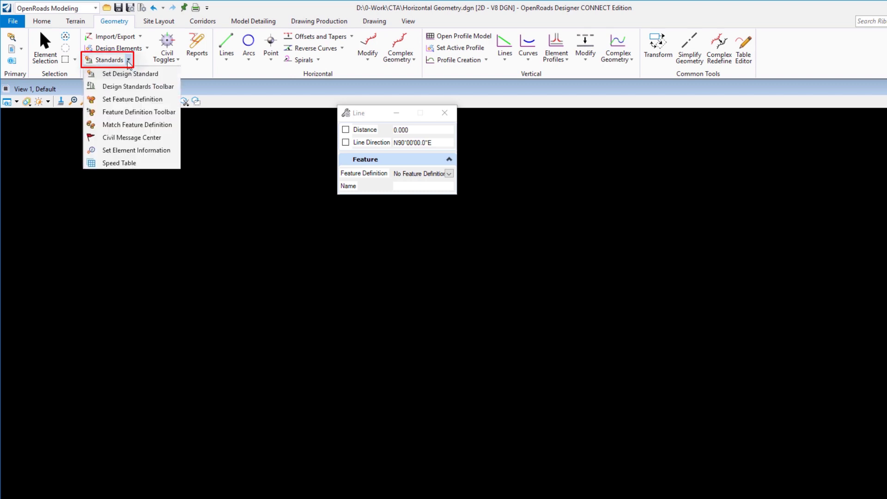
{"action": "left_click", "coordinate": [134, 114]}
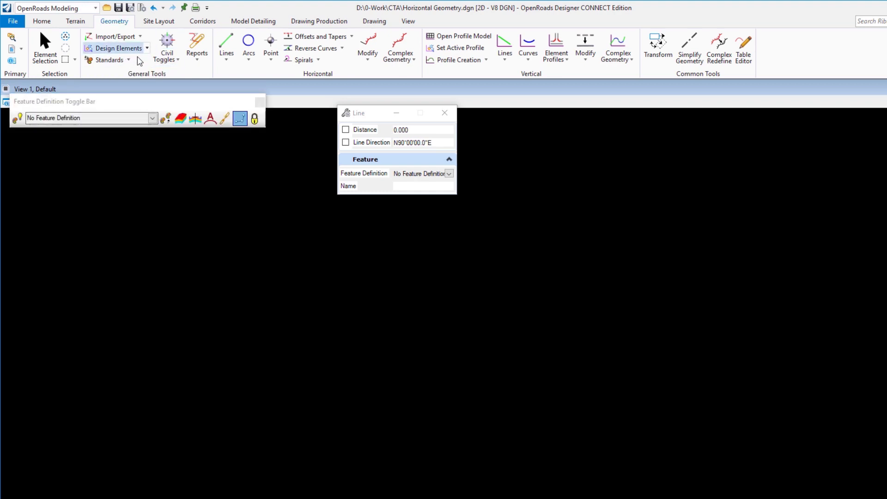
{"action": "left_click_drag", "start_coordinate": [143, 102], "coordinate": [134, 82]}
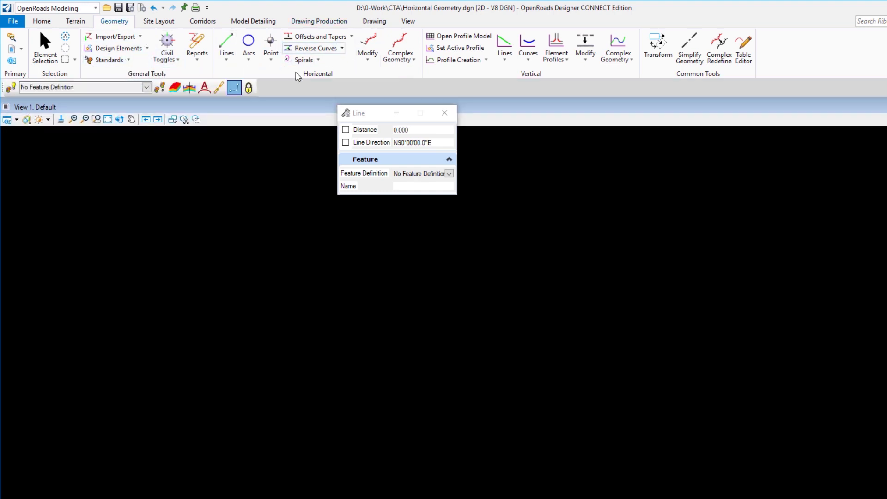
Choose Geom_Baseline from the Alignment feature definitions and turn on its use as the active feature definition.
{"action": "left_click", "coordinate": [147, 88]}
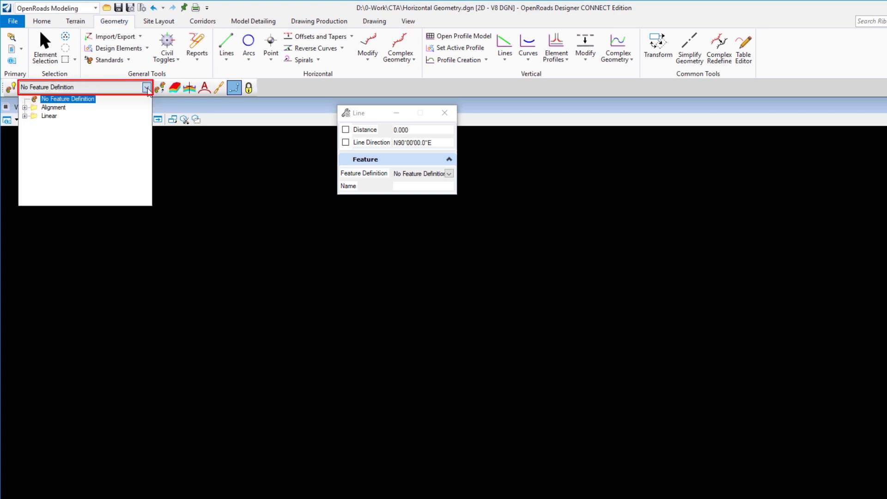
{"action": "left_click", "coordinate": [25, 107]}
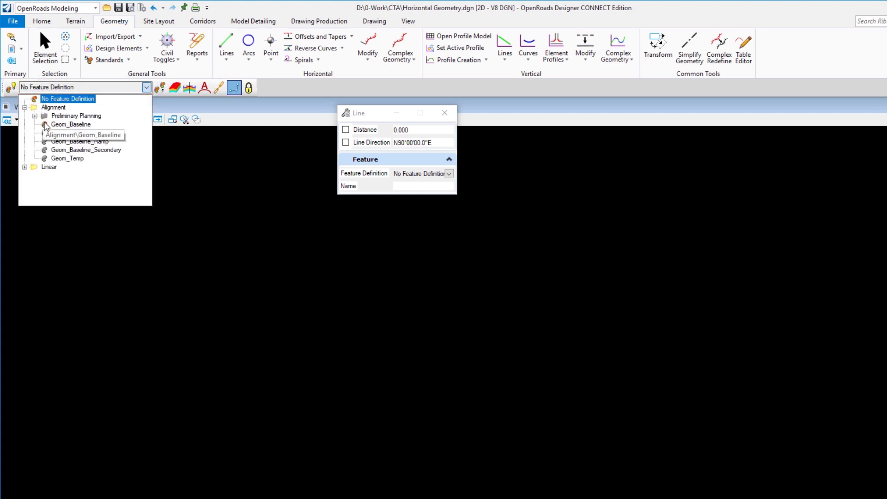
{"action": "left_click", "coordinate": [71, 117]}
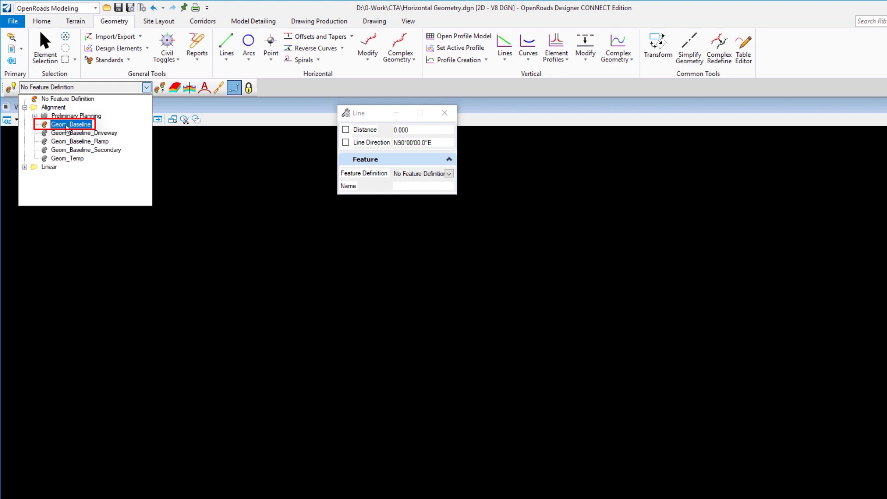
{"action": "left_click", "coordinate": [70, 124]}
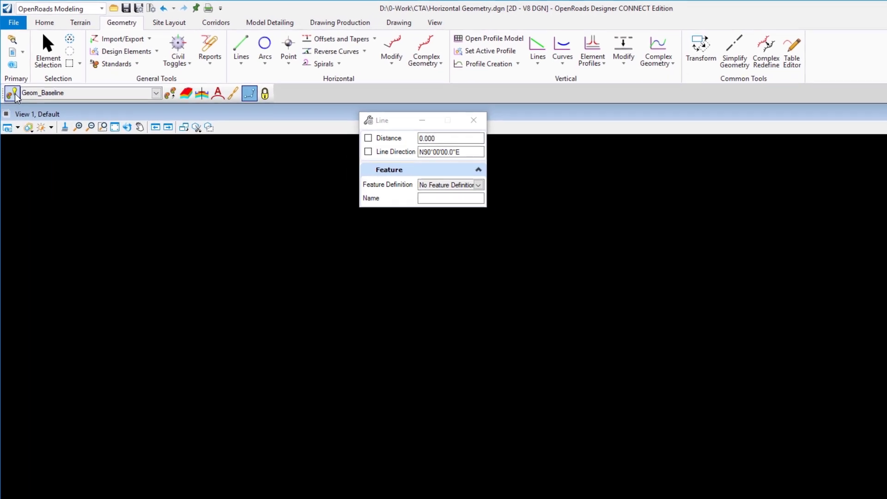
{"action": "left_click", "coordinate": [13, 93]}
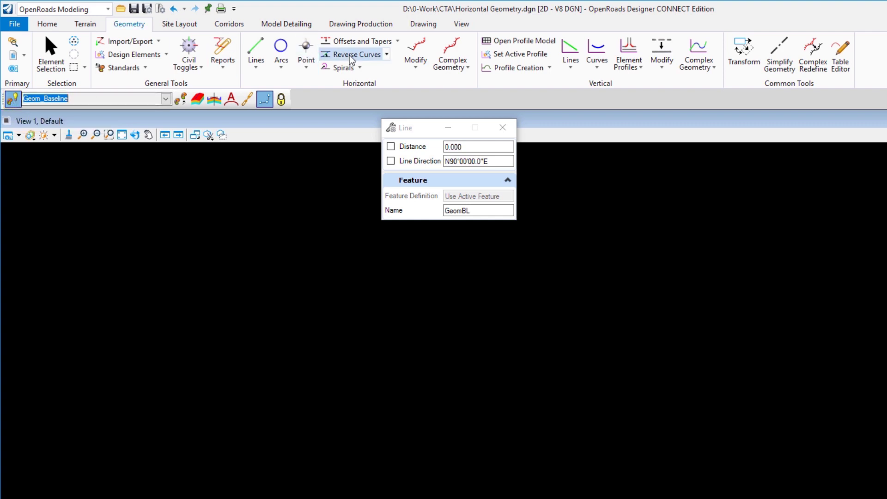
Turn use of the active feature definition off and back on, comparing its effect on the Line and Circle settings.
{"action": "left_click", "coordinate": [256, 49]}
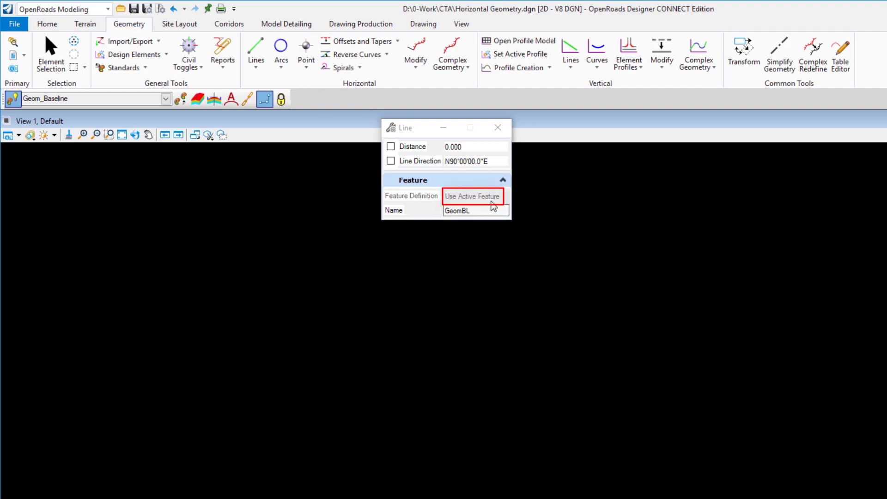
{"action": "left_click", "coordinate": [13, 98]}
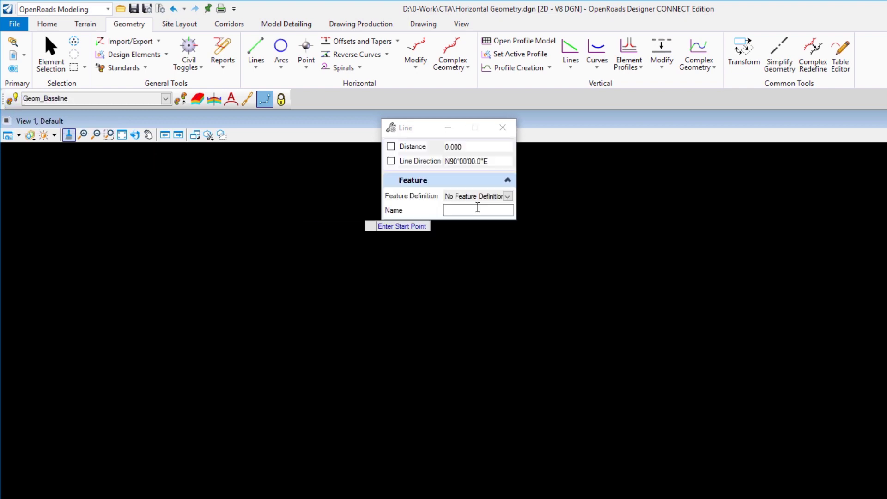
{"action": "left_click", "coordinate": [292, 50]}
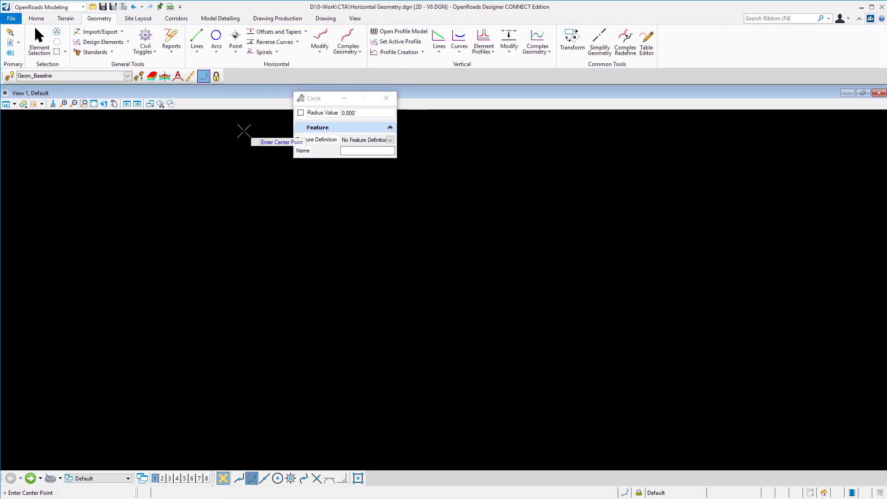
{"action": "left_click", "coordinate": [10, 76]}
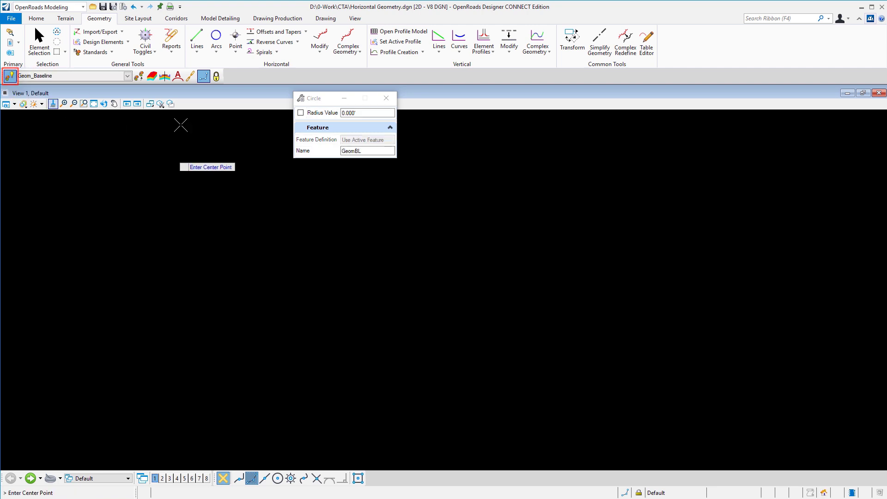
Draw a horizontal line between points with a distance of 500 ft and a line direction of N90°E.
{"action": "left_click", "coordinate": [197, 39]}
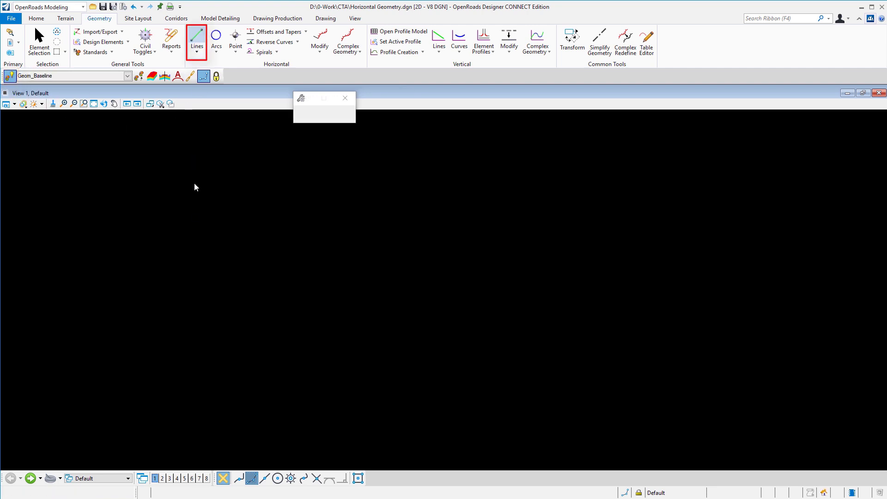
{"action": "left_click", "coordinate": [160, 308]}
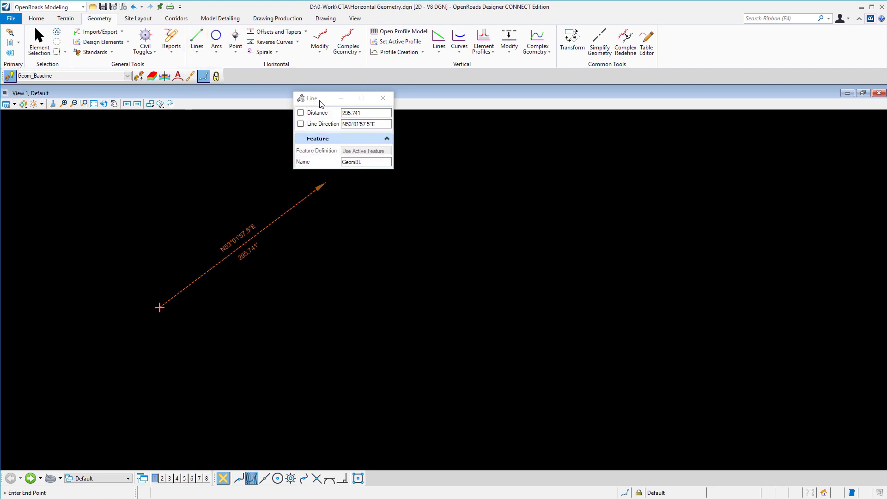
{"action": "left_click_drag", "start_coordinate": [321, 102], "coordinate": [251, 183]}
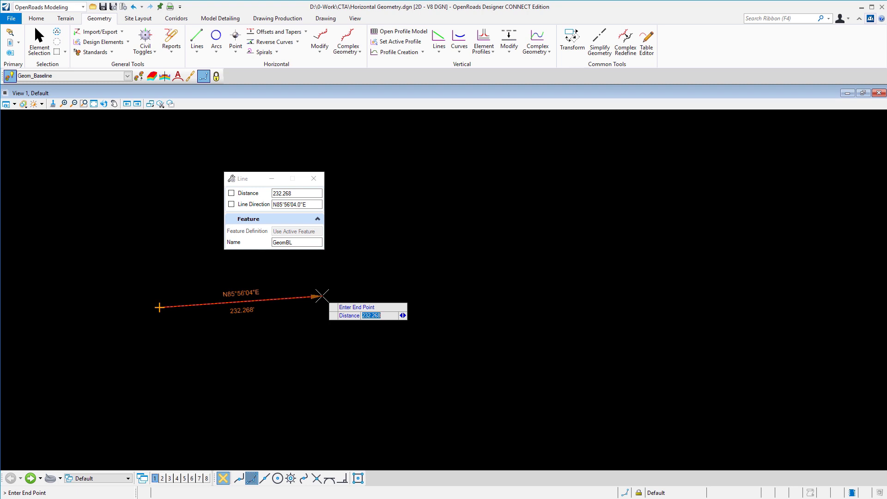
{"action": "type", "text": "5"}
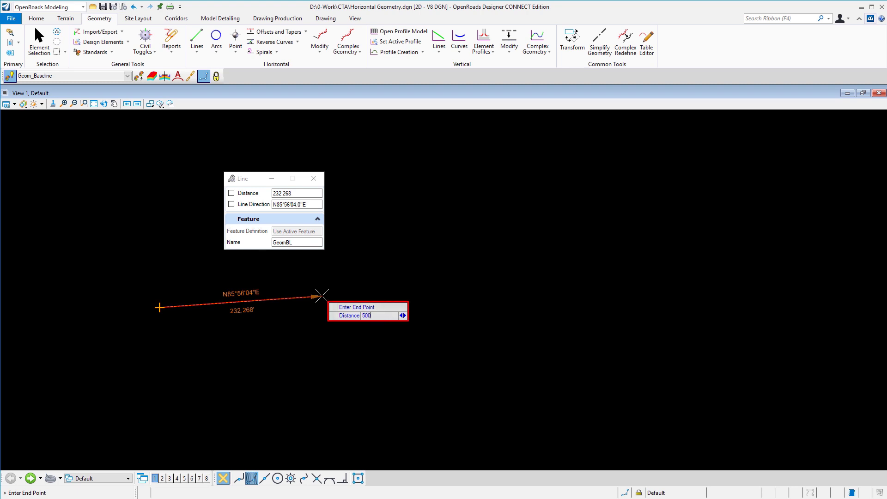
{"action": "type", "text": "00"}
{"action": "key", "text": "Return"}
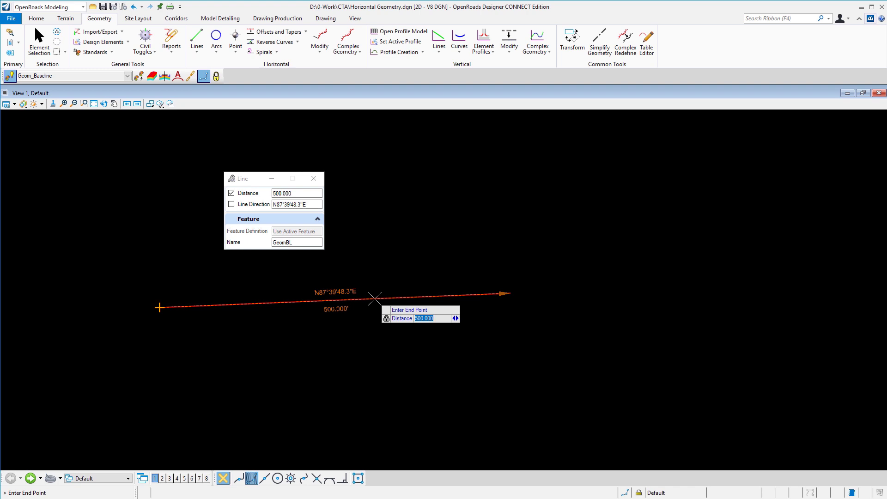
{"action": "key", "text": "Right"}
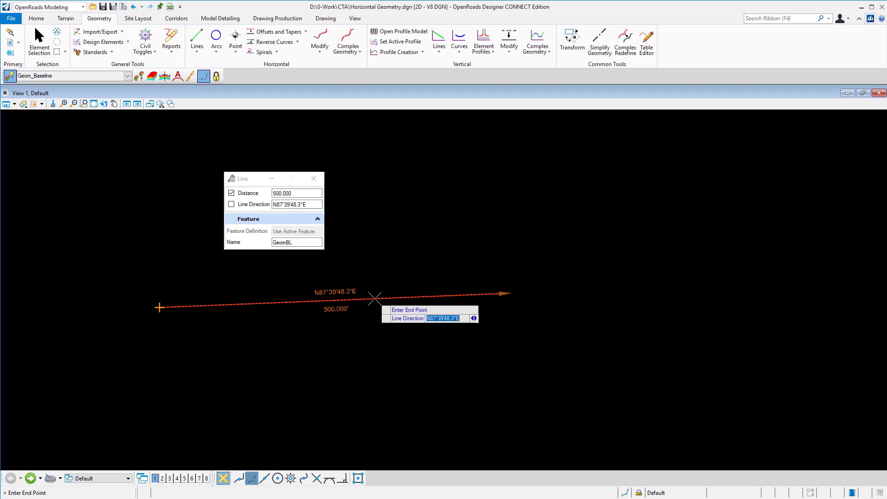
{"action": "type", "text": "N90e"}
{"action": "key", "text": "Return"}
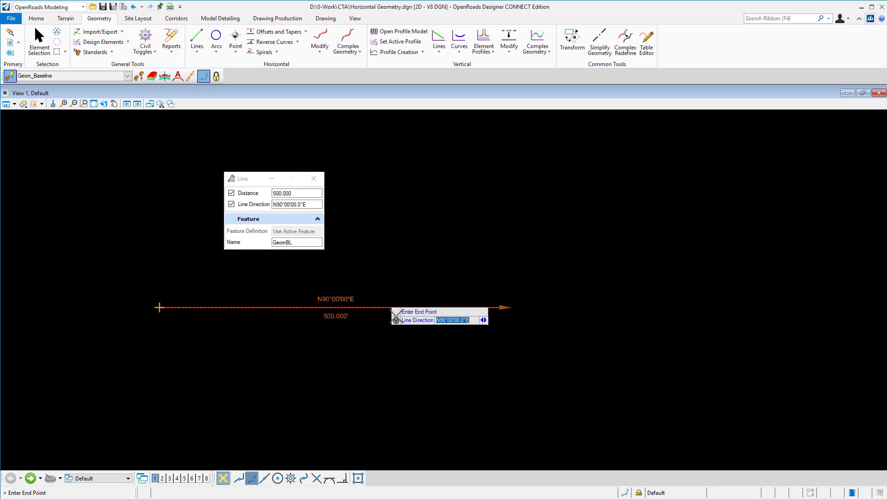
{"action": "left_click", "coordinate": [462, 337]}
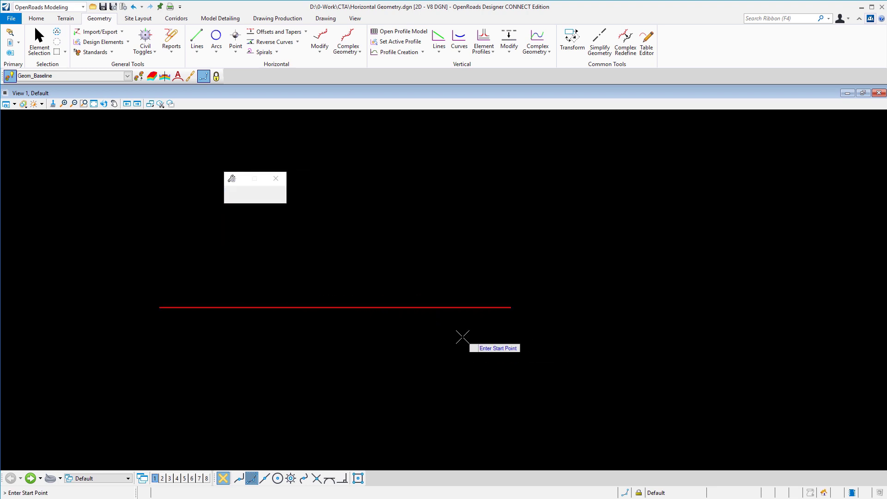
Draw a By Angle From Element line upward from the horizontal line's east end with 30° skew, start distance 0 and end distance 500 ft.
{"action": "left_click", "coordinate": [202, 56]}
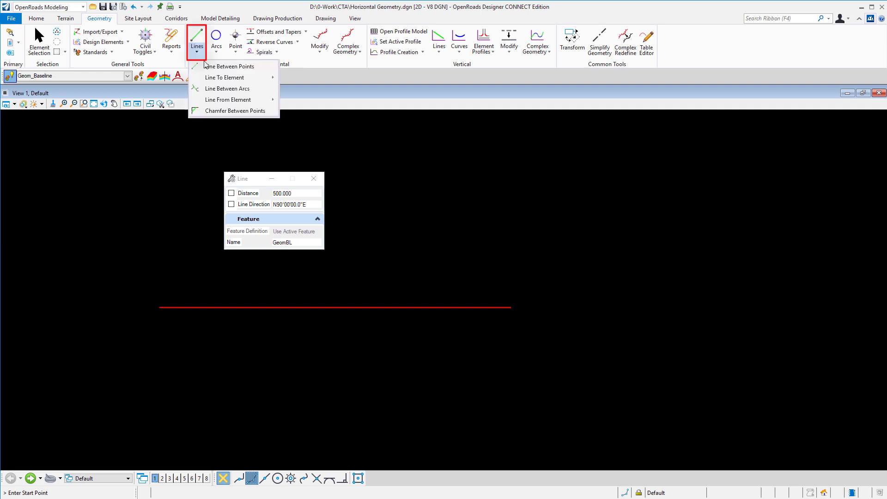
{"action": "mouse_move", "coordinate": [231, 99]}
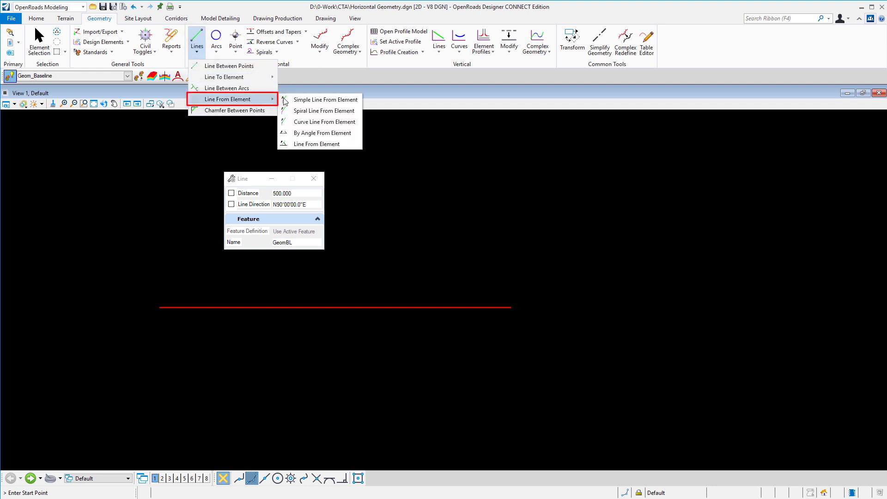
{"action": "left_click", "coordinate": [314, 132]}
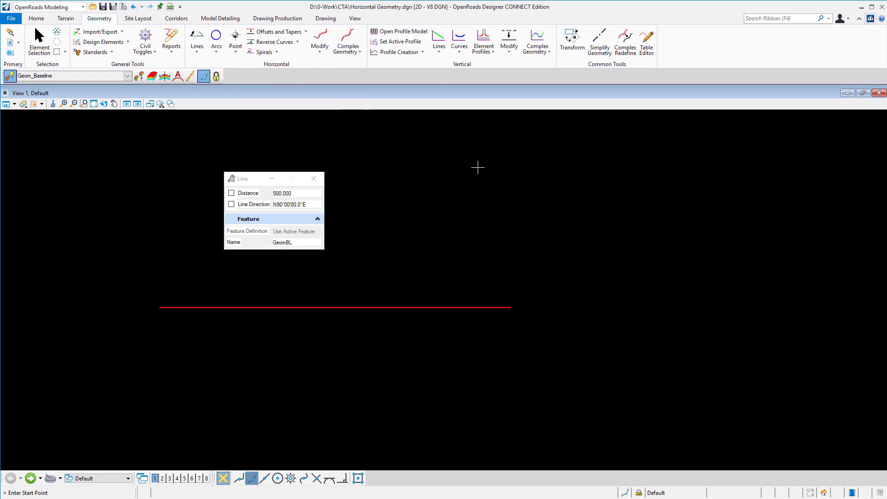
{"action": "left_click", "coordinate": [498, 306]}
{"action": "left_click_drag", "start_coordinate": [309, 193], "coordinate": [266, 192]}
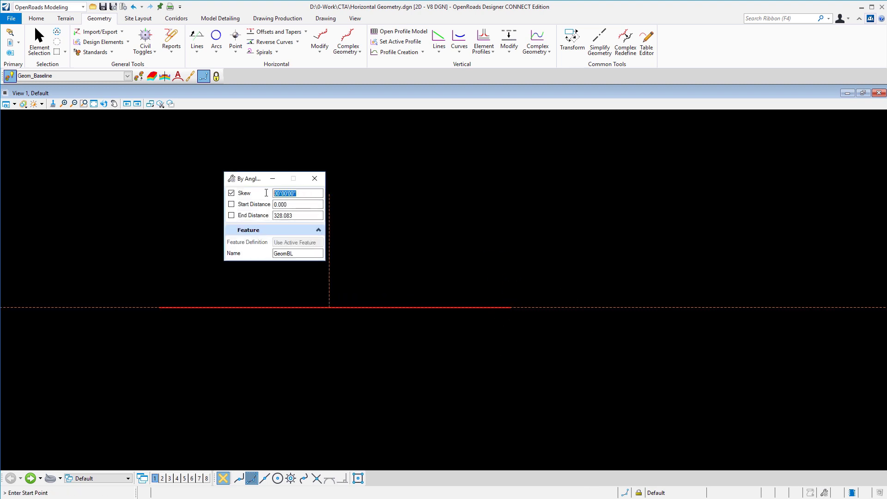
{"action": "type", "text": "30"}
{"action": "key", "text": "Tab"}
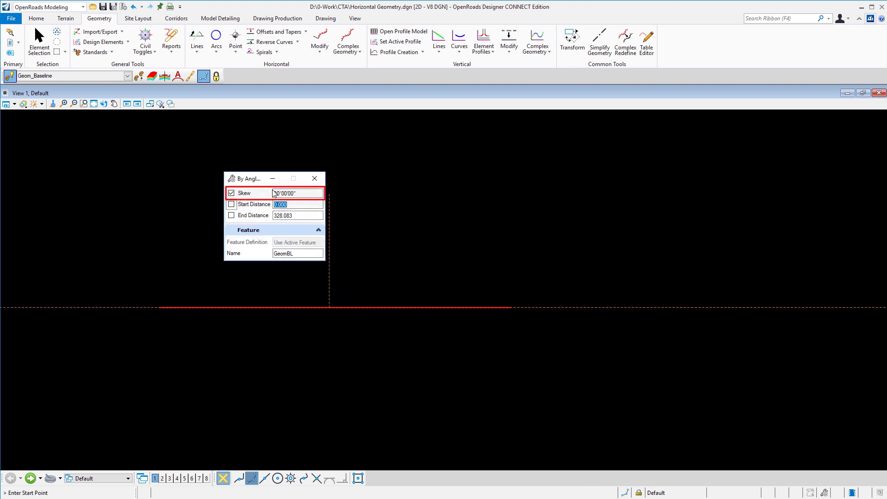
{"action": "left_click", "coordinate": [232, 204]}
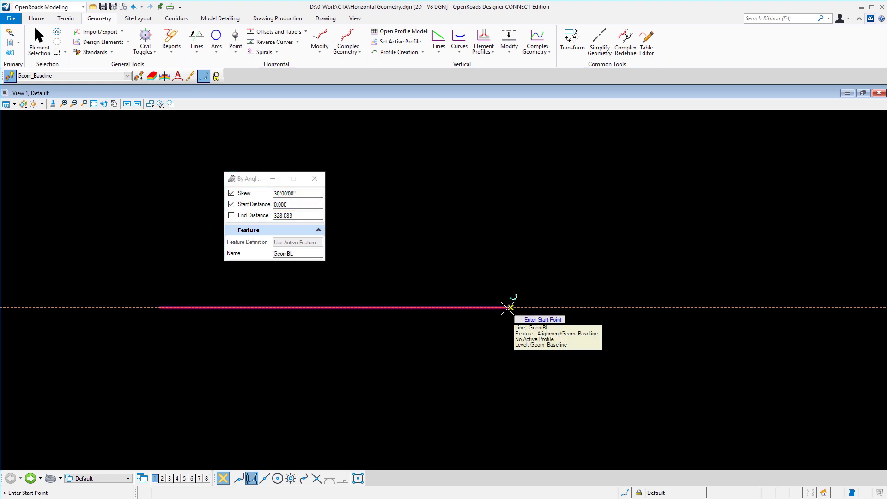
{"action": "left_click", "coordinate": [510, 307]}
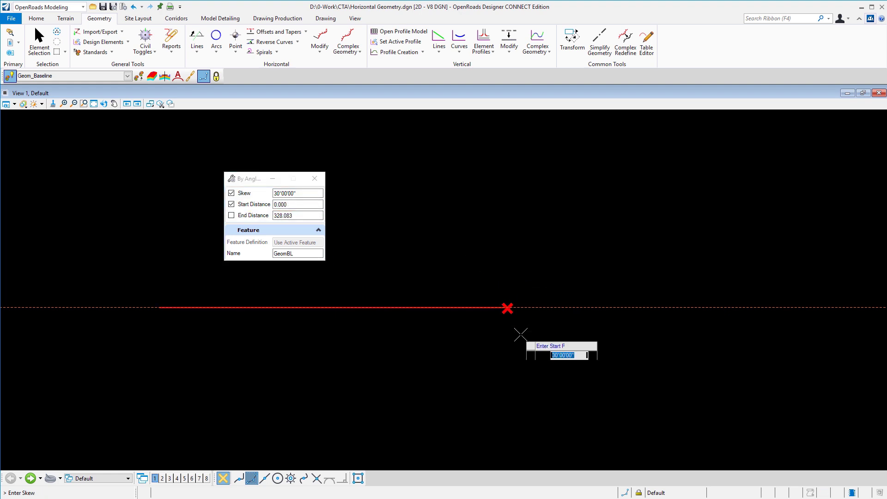
{"action": "left_click", "coordinate": [406, 341]}
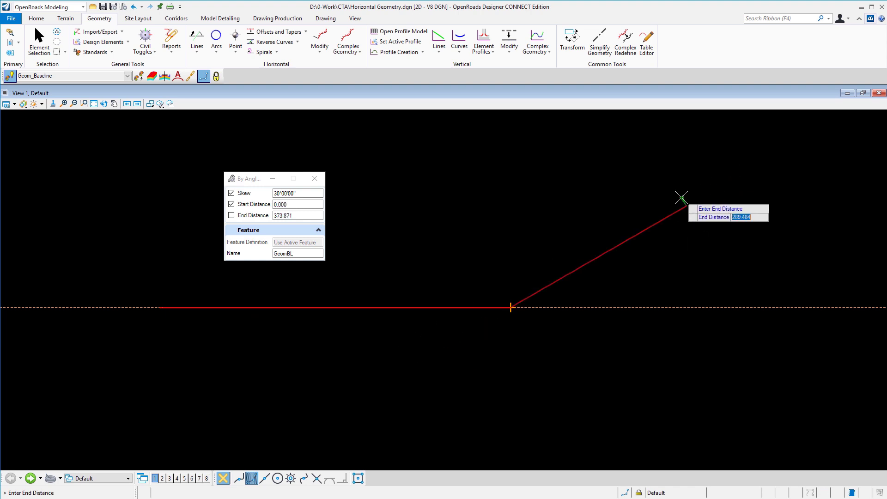
{"action": "type", "text": "500"}
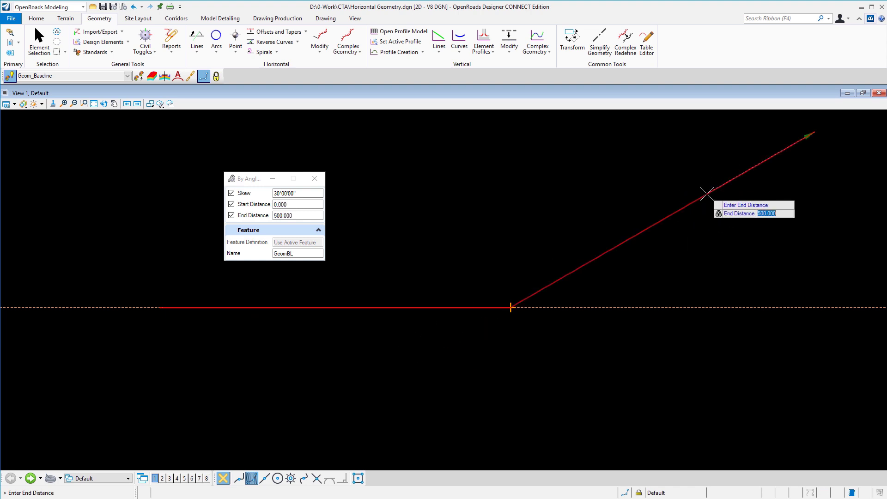
{"action": "left_click", "coordinate": [707, 193]}
{"action": "scroll", "coordinate": [444, 338], "scroll_direction": "down", "scroll_amount": 1}
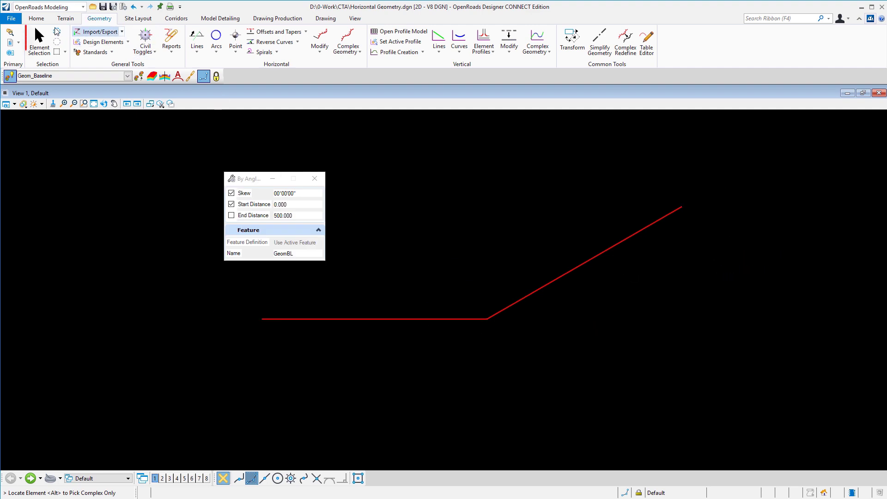
Set the skew angle of the angled line to 20° and clear the selection.
{"action": "left_click", "coordinate": [40, 41]}
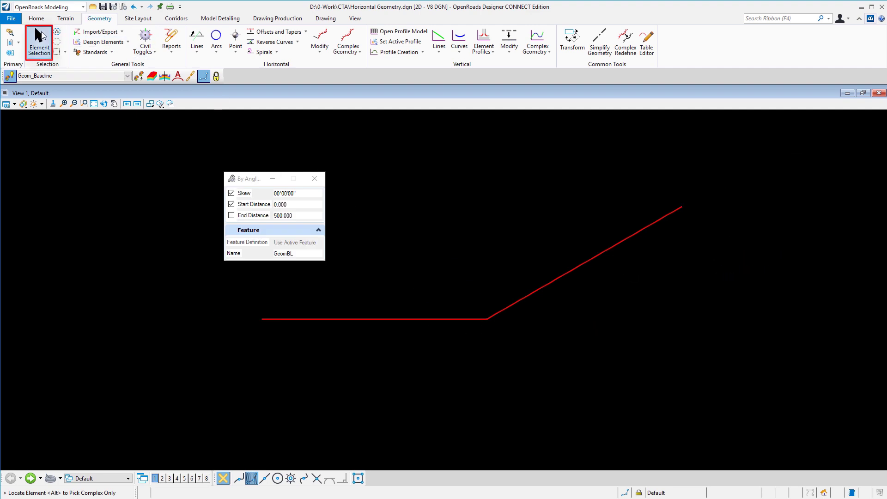
{"action": "left_click", "coordinate": [553, 285]}
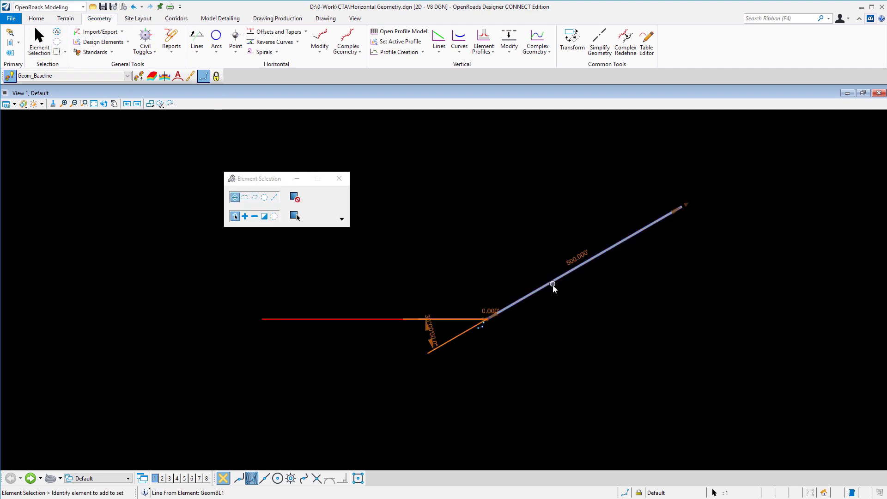
{"action": "left_click", "coordinate": [433, 330]}
{"action": "type", "text": "2"}
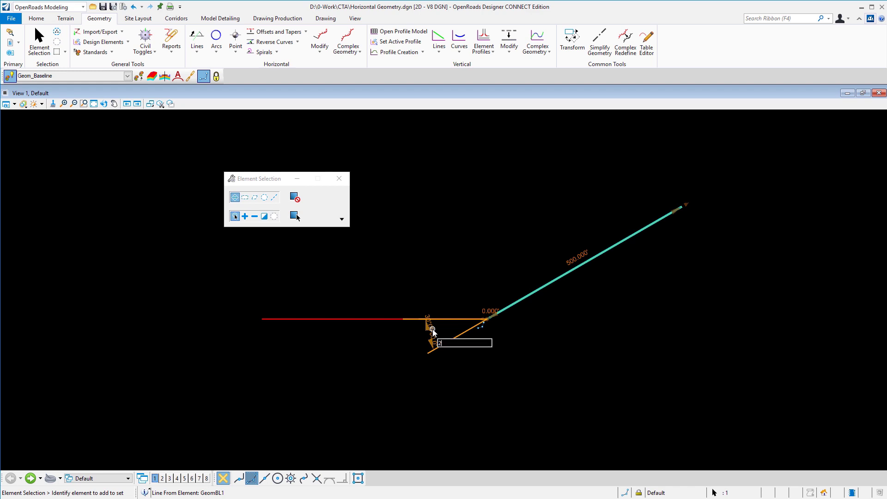
{"action": "type", "text": "0"}
{"action": "key", "text": "Return"}
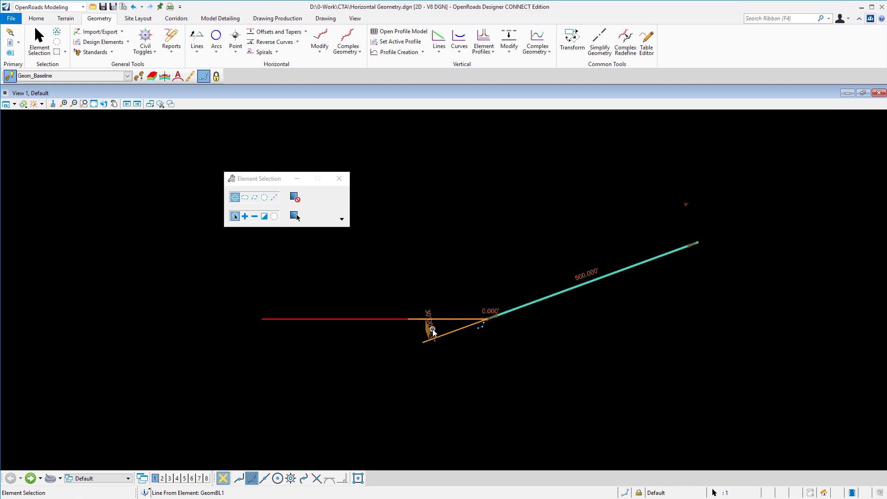
{"action": "left_click", "coordinate": [515, 253]}
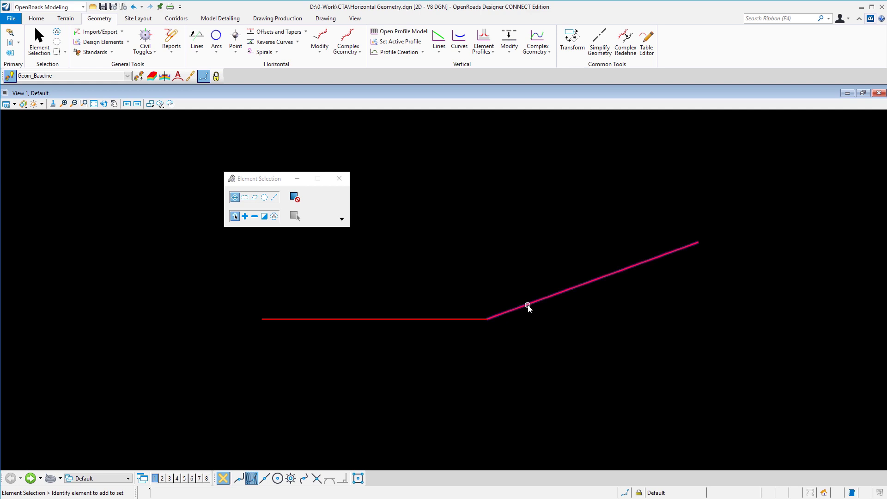
{"action": "left_click", "coordinate": [526, 304]}
{"action": "left_click", "coordinate": [473, 250]}
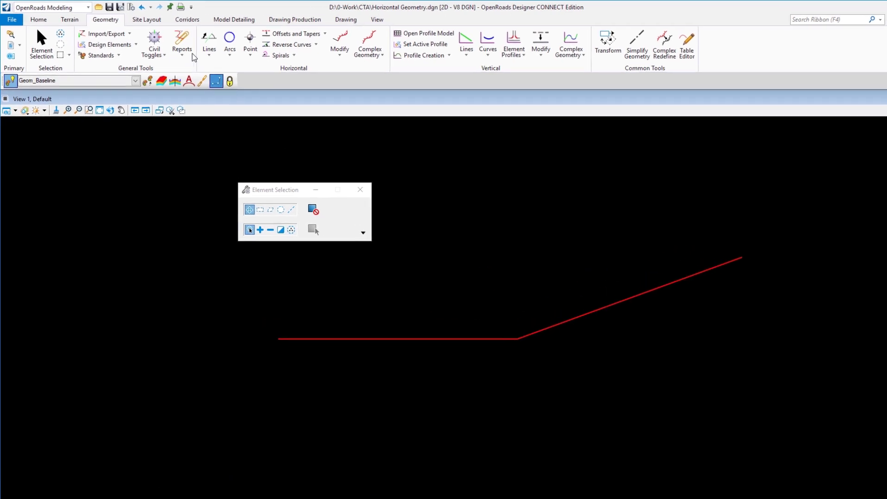
Examine the angled line's properties, the element it depends on, and the rule commands available for it.
{"action": "left_click", "coordinate": [36, 18]}
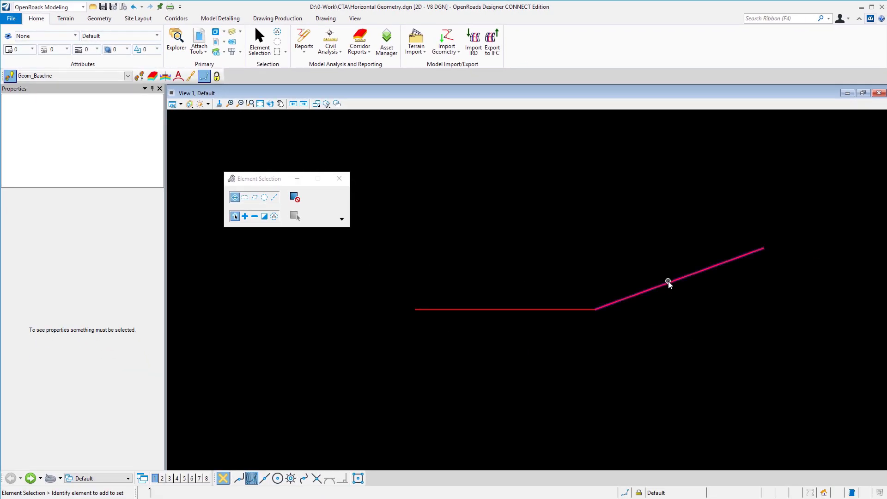
{"action": "left_click", "coordinate": [668, 282]}
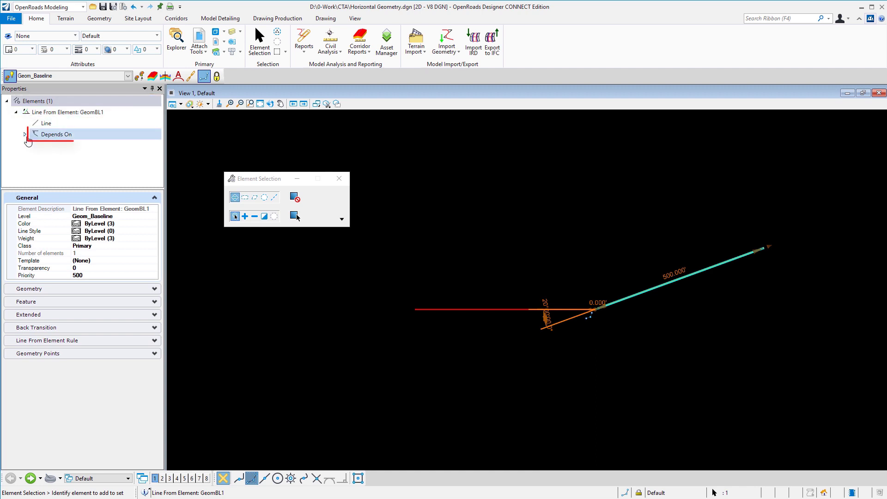
{"action": "left_click", "coordinate": [24, 134]}
{"action": "left_click", "coordinate": [64, 146]}
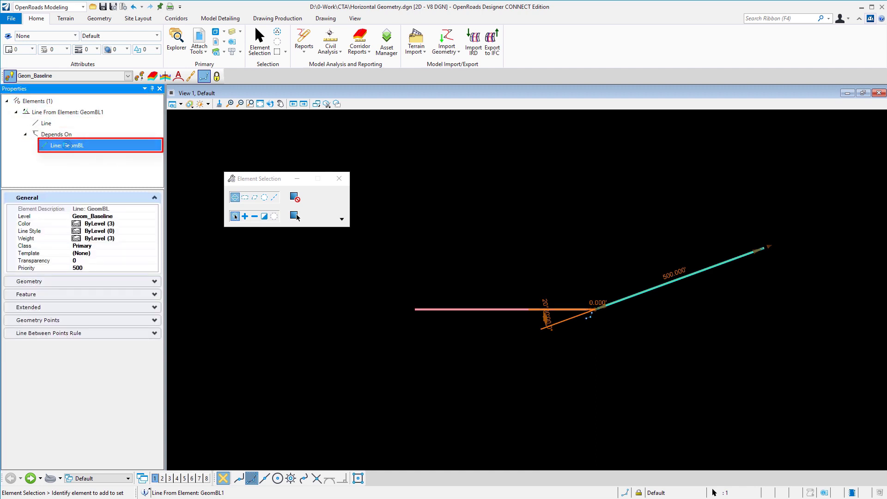
{"action": "right_click", "coordinate": [78, 114]}
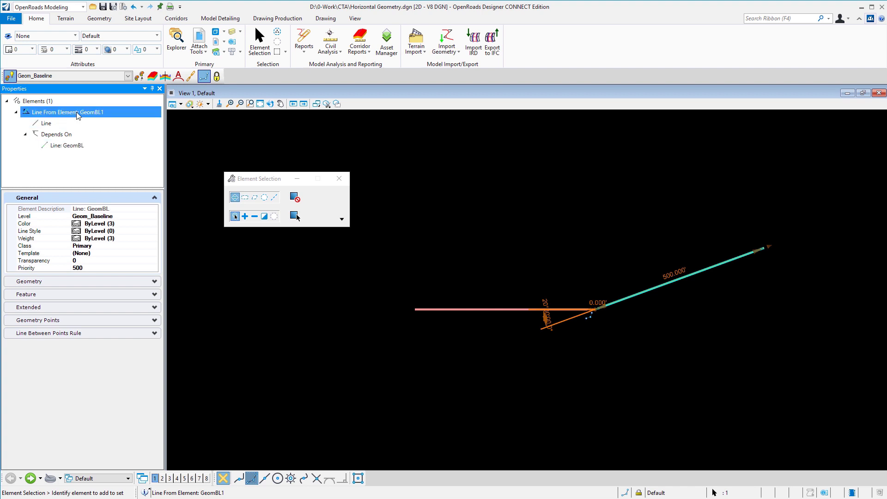
{"action": "mouse_move", "coordinate": [120, 160]}
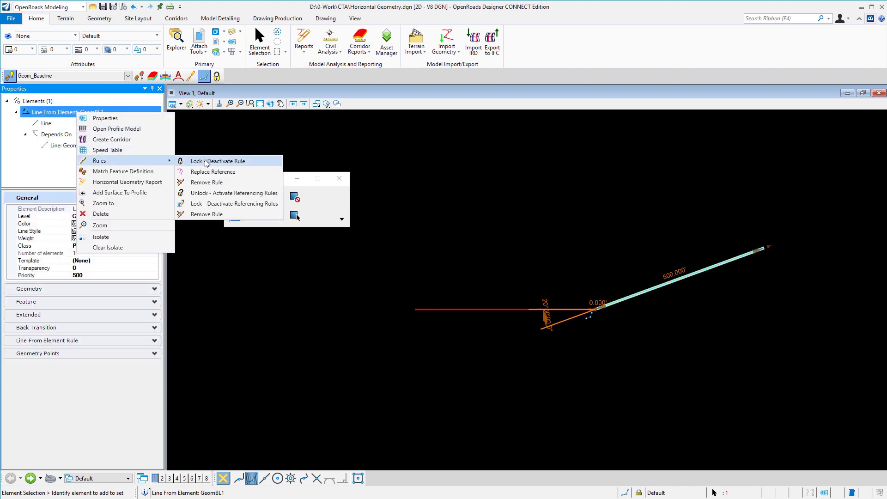
{"action": "left_click", "coordinate": [223, 183]}
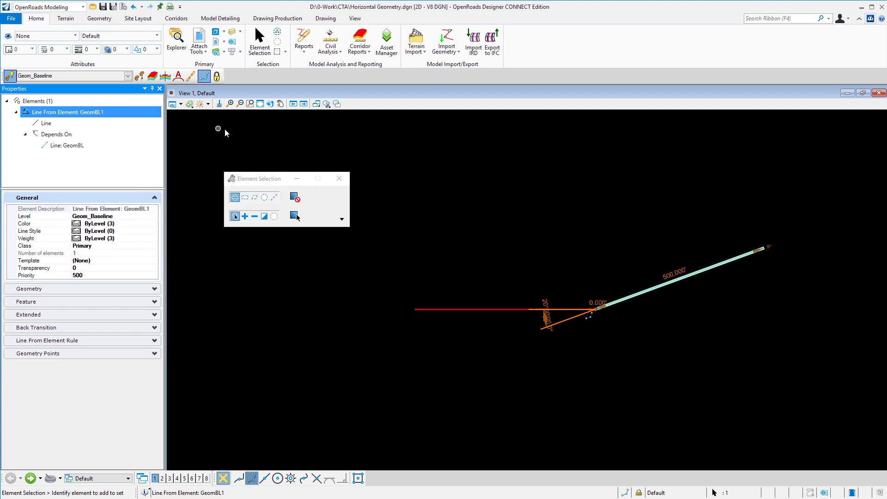
{"action": "left_click", "coordinate": [416, 208]}
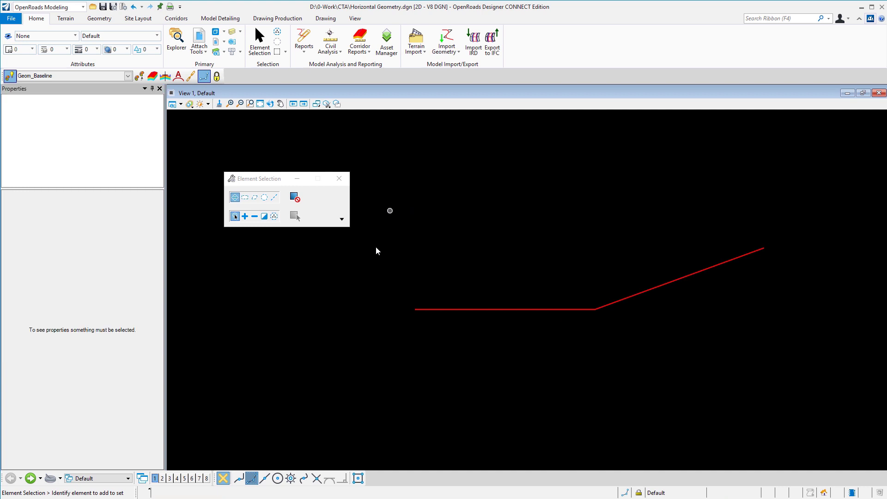
Place a Simple Arc between the horizontal and angled lines with a 1000 ft radius and Trim/Extend set to Both.
{"action": "scroll", "coordinate": [559, 284], "scroll_direction": "up", "scroll_amount": 2}
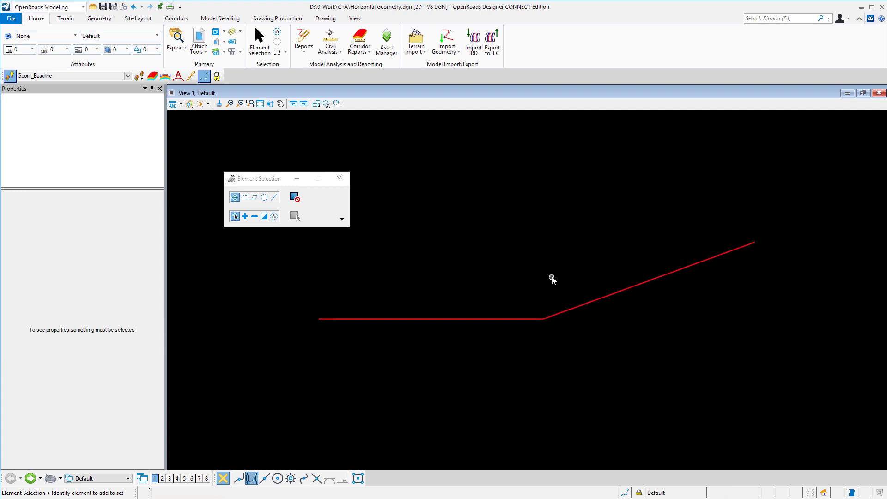
{"action": "left_click", "coordinate": [100, 20]}
{"action": "left_click", "coordinate": [216, 40]}
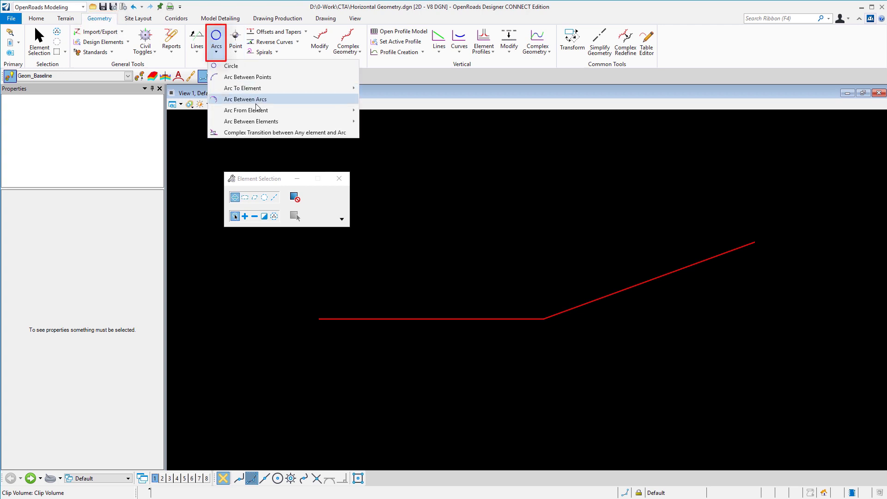
{"action": "mouse_move", "coordinate": [255, 114]}
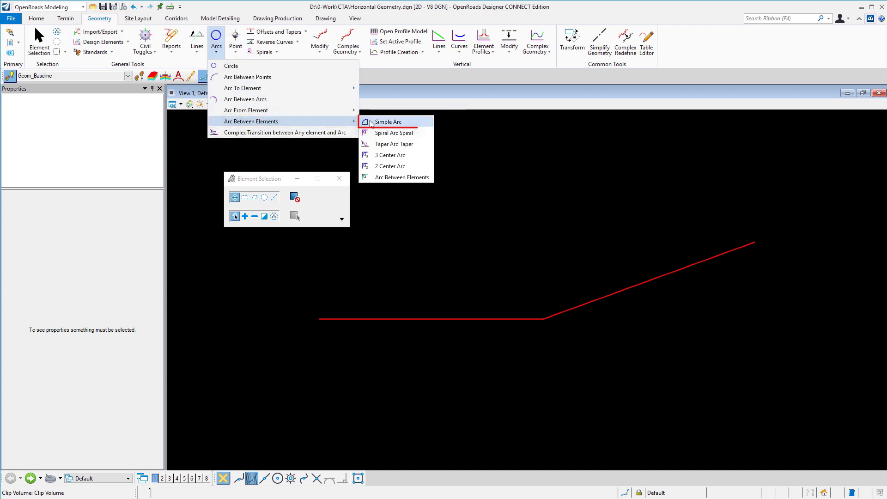
{"action": "left_click", "coordinate": [372, 123]}
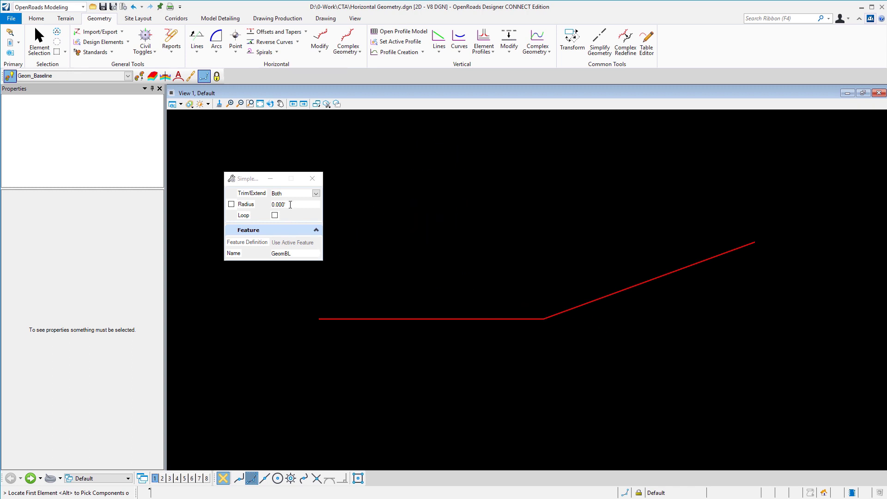
{"action": "left_click", "coordinate": [111, 52]}
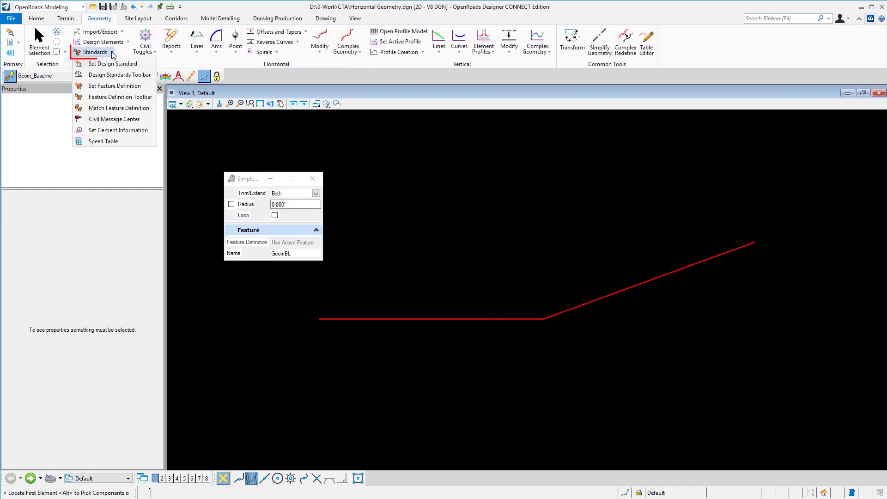
{"action": "left_click", "coordinate": [136, 76]}
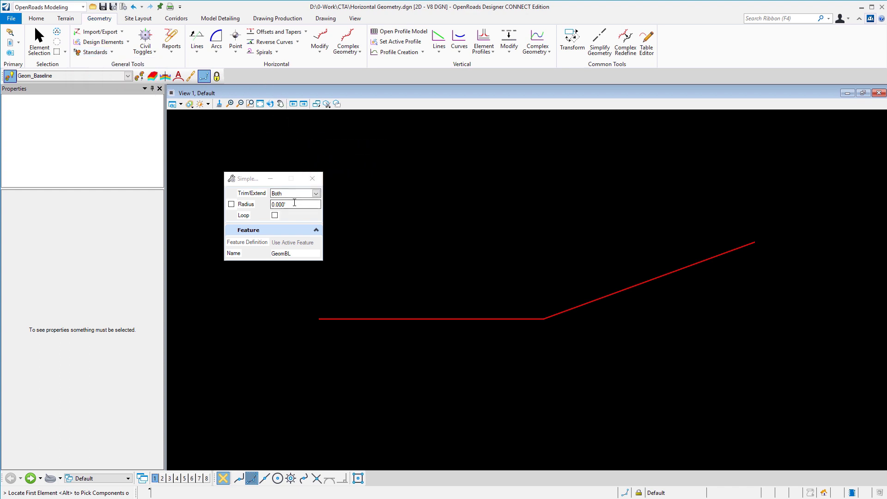
{"action": "left_click_drag", "start_coordinate": [295, 204], "coordinate": [274, 204]}
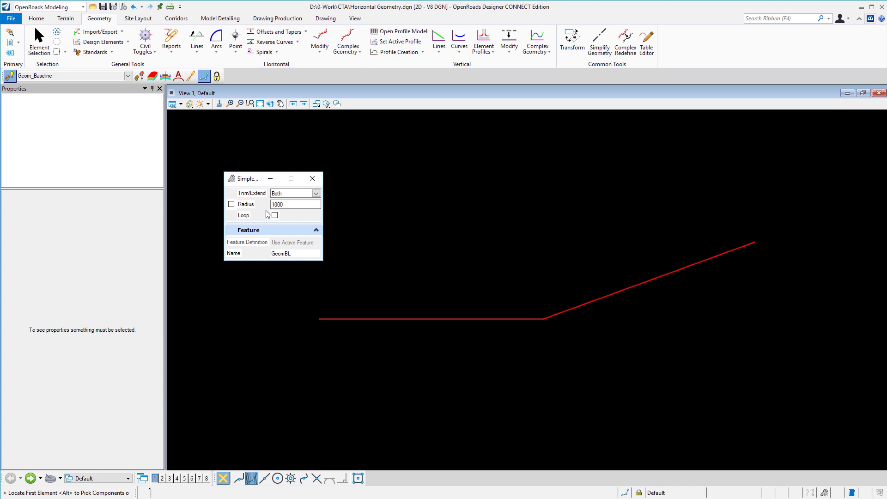
{"action": "key", "text": "Return"}
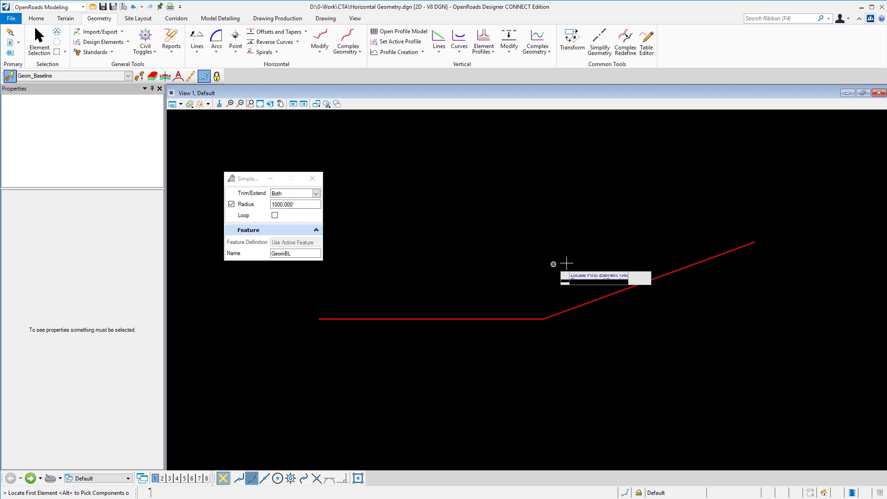
{"action": "left_click", "coordinate": [595, 300]}
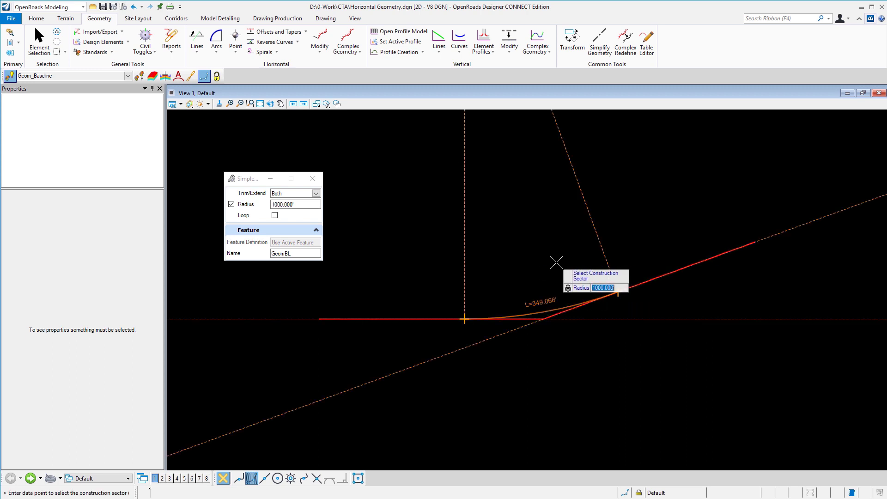
{"action": "left_click", "coordinate": [556, 262]}
{"action": "left_click", "coordinate": [546, 251]}
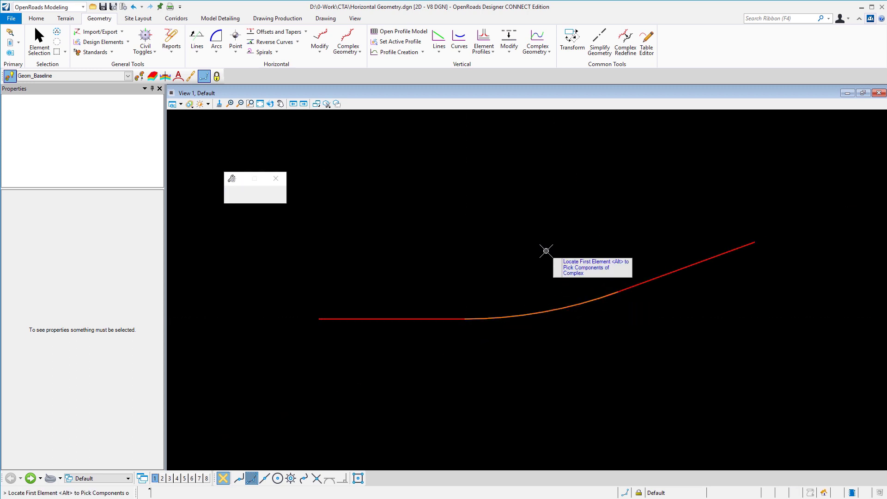
Combine the two lines and the arc into one complex element with the Automatic method, starting from the horizontal line's west end.
{"action": "left_click", "coordinate": [352, 38]}
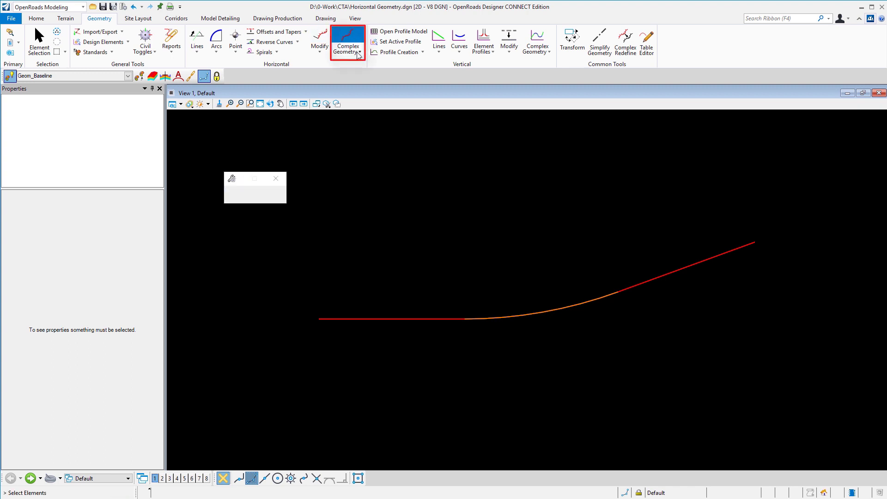
{"action": "left_click", "coordinate": [332, 318]}
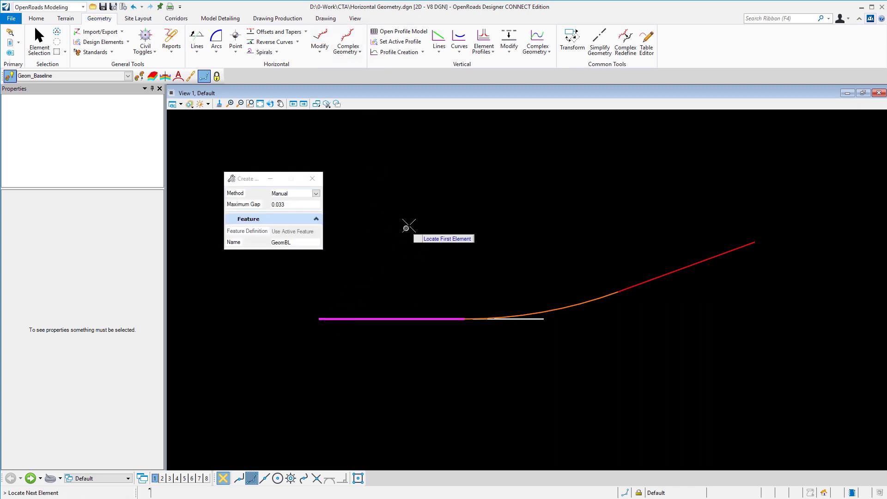
{"action": "left_click", "coordinate": [316, 193]}
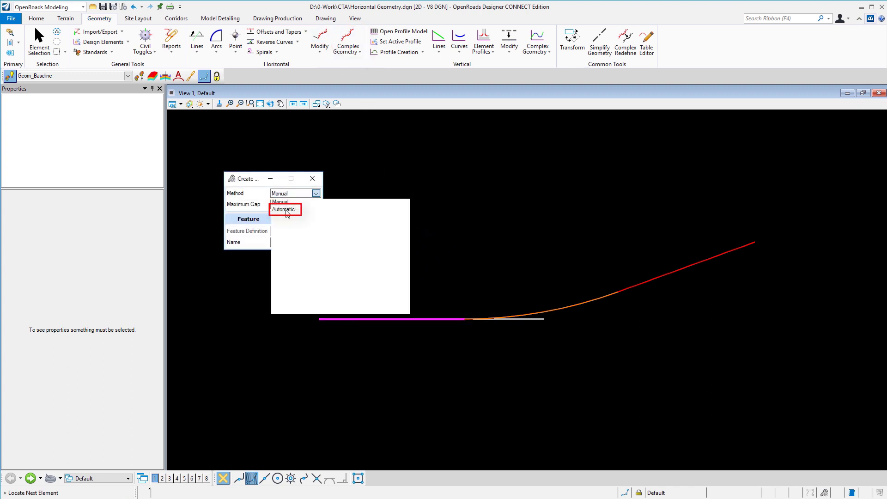
{"action": "left_click", "coordinate": [287, 211]}
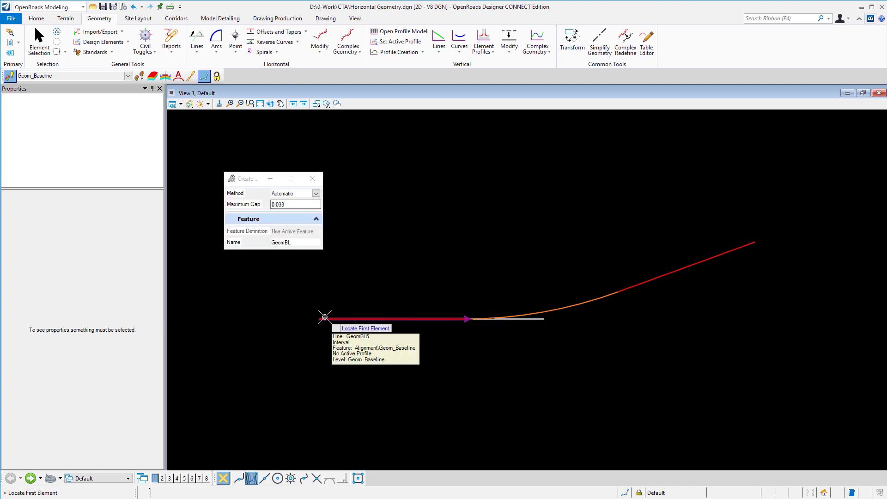
{"action": "left_click", "coordinate": [325, 317]}
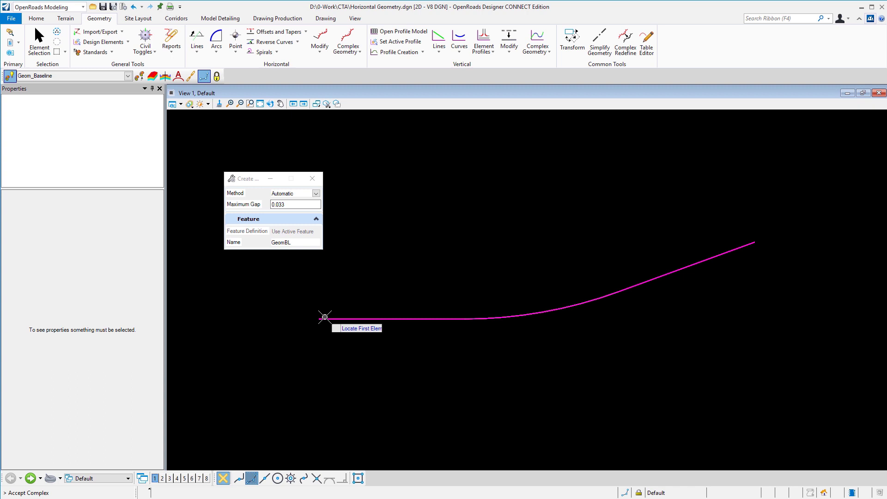
{"action": "left_click", "coordinate": [422, 223]}
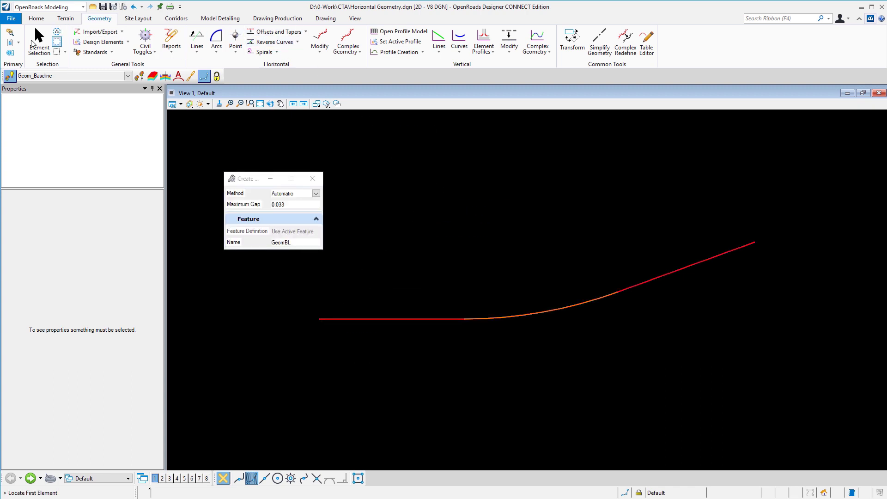
{"action": "left_click", "coordinate": [39, 43]}
Define the complex baseline's start station as 10+00 at a start distance of 0.
{"action": "left_click", "coordinate": [320, 44]}
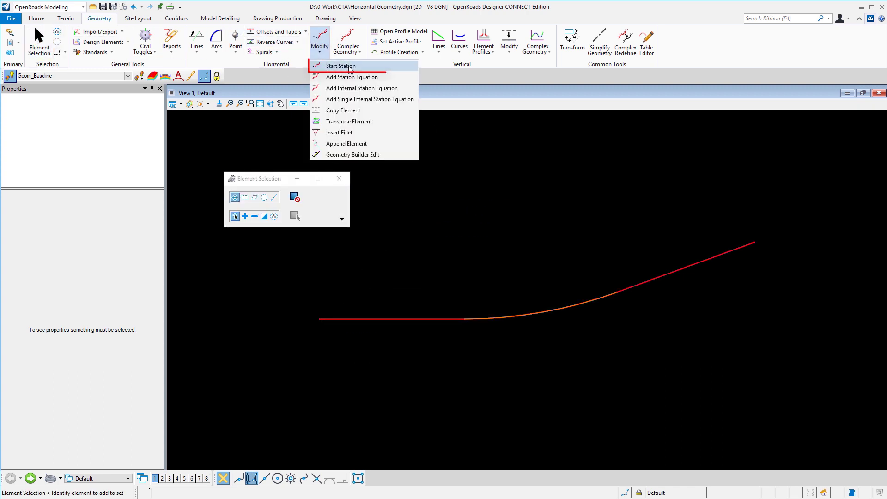
{"action": "left_click", "coordinate": [332, 70]}
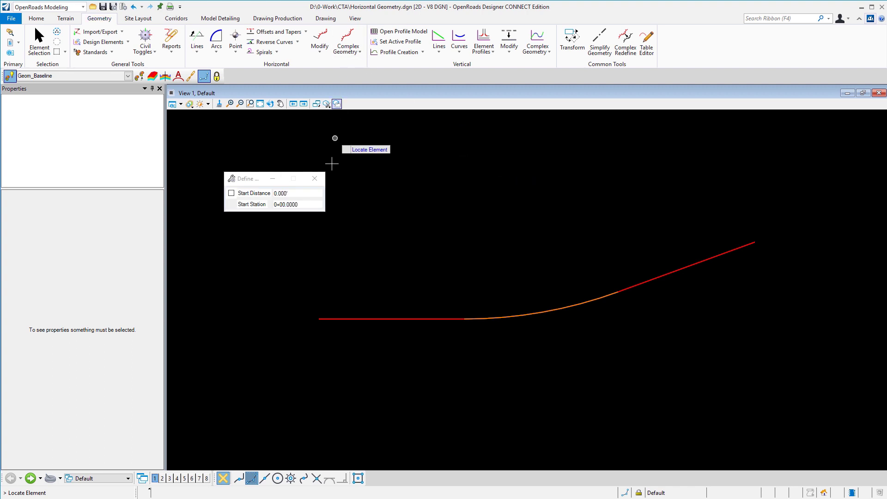
{"action": "left_click", "coordinate": [297, 191]}
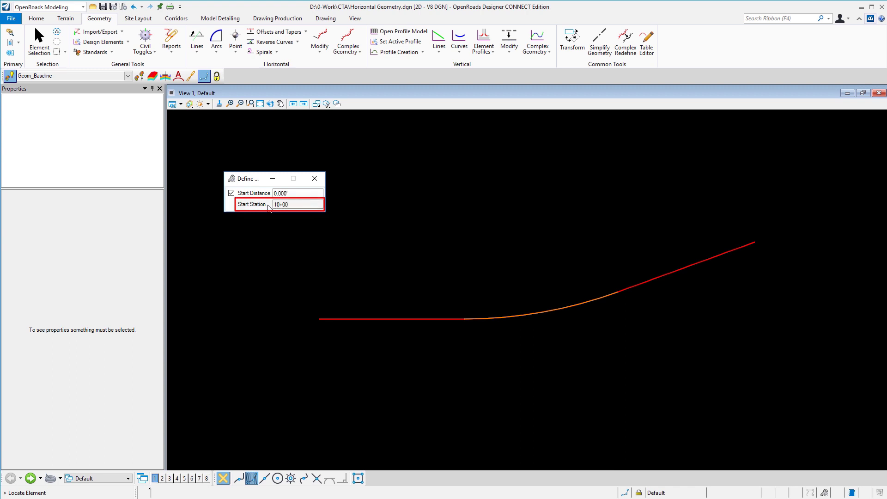
{"action": "left_click", "coordinate": [467, 319]}
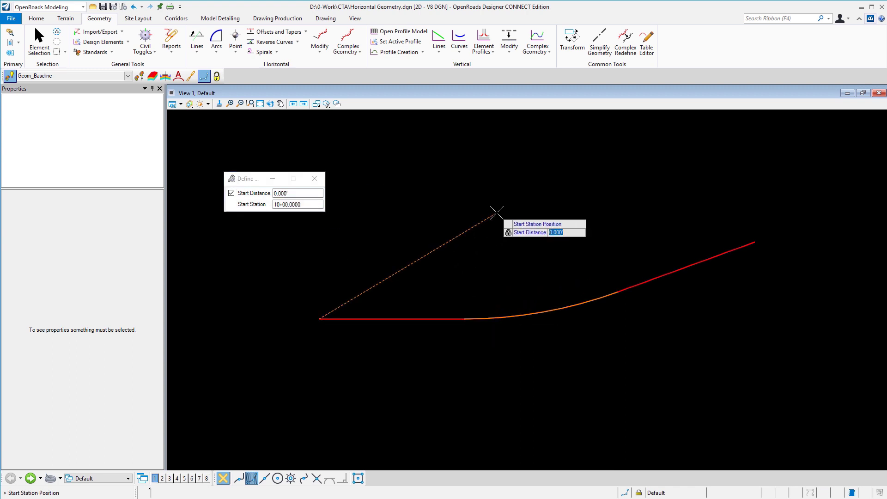
{"action": "left_click", "coordinate": [497, 212]}
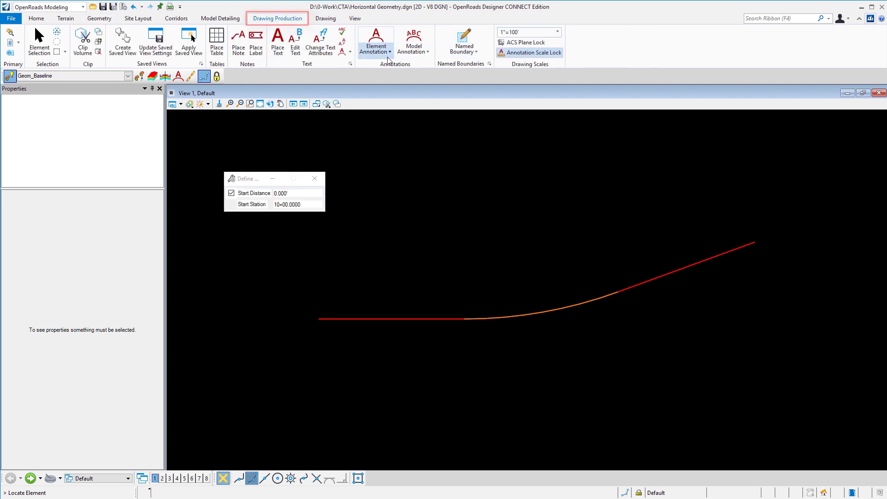
Annotate the stationed complex baseline with Element Annotation.
{"action": "left_click", "coordinate": [376, 41]}
{"action": "left_click", "coordinate": [495, 318]}
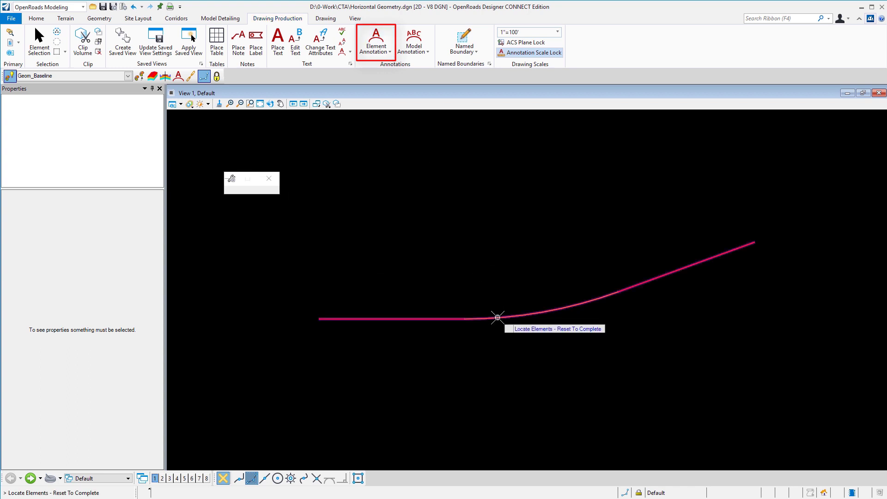
{"action": "right_click", "coordinate": [494, 193]}
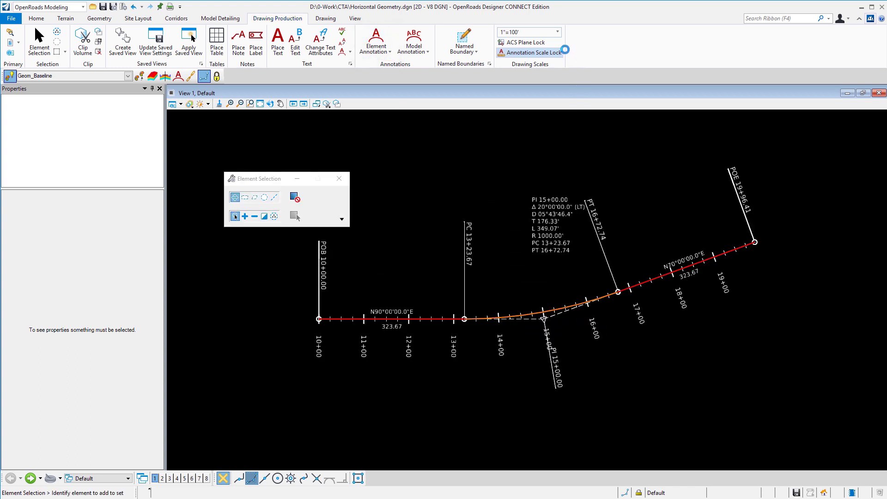
Try the annotation scale 1"=60' on the baseline annotation and return the scale to 1"=100'.
{"action": "left_click", "coordinate": [557, 32]}
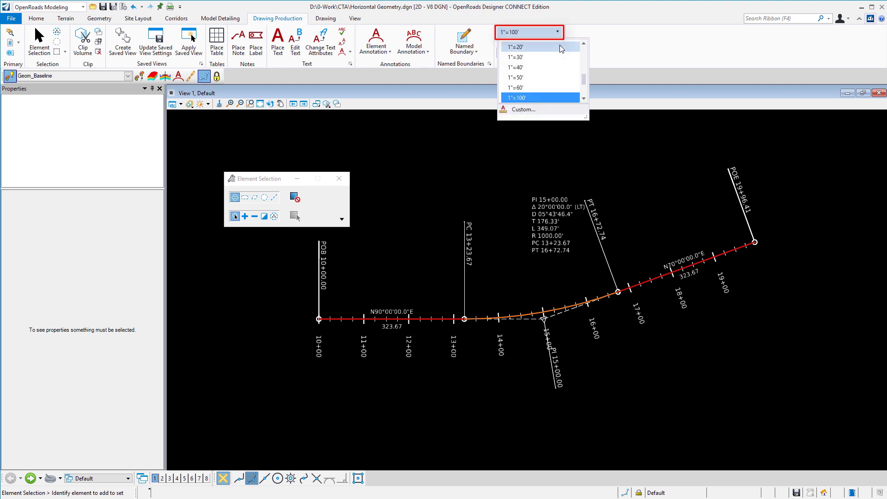
{"action": "left_click", "coordinate": [545, 86]}
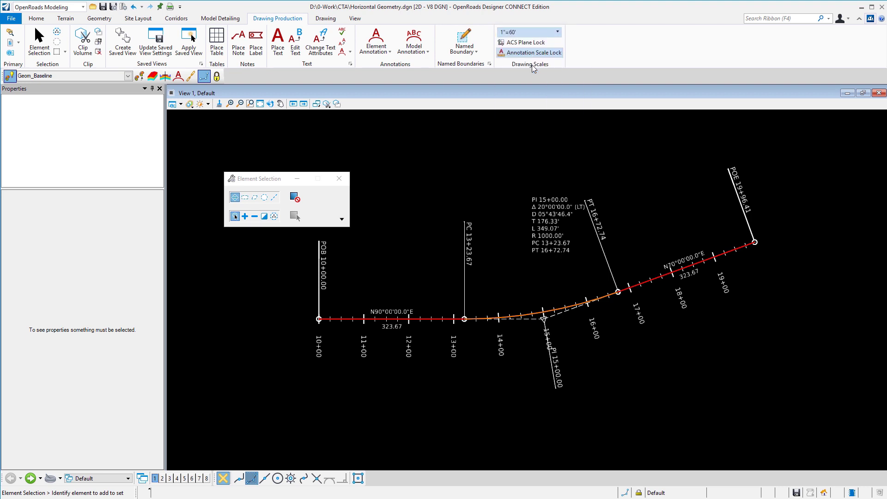
{"action": "left_click", "coordinate": [557, 32]}
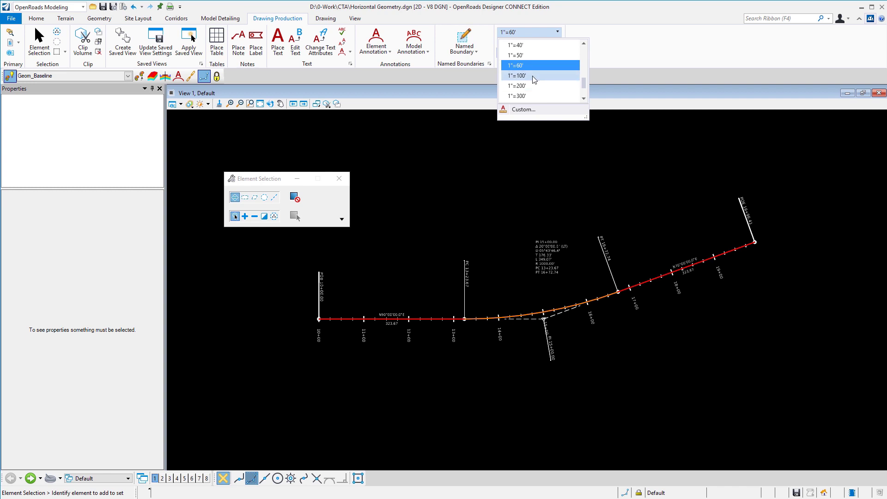
{"action": "left_click", "coordinate": [532, 78]}
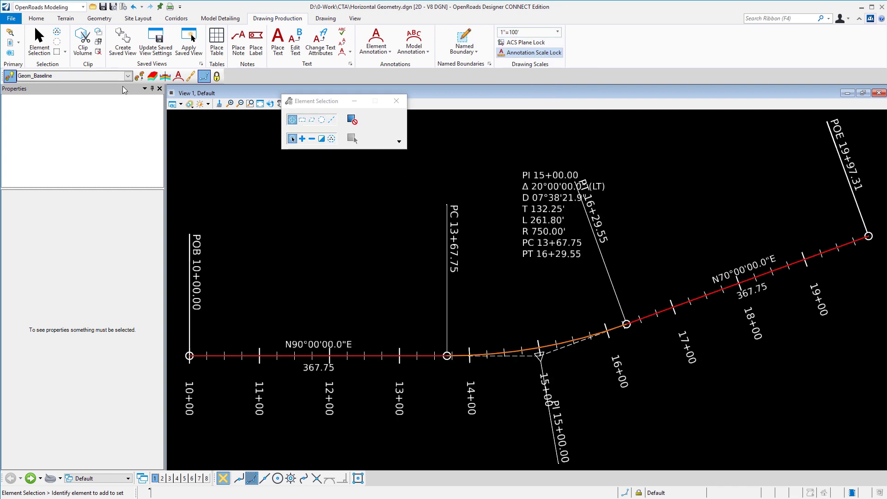
Make Road_EdgeOfPavement from the Linear Pavement group the active feature definition.
{"action": "left_click", "coordinate": [128, 77]}
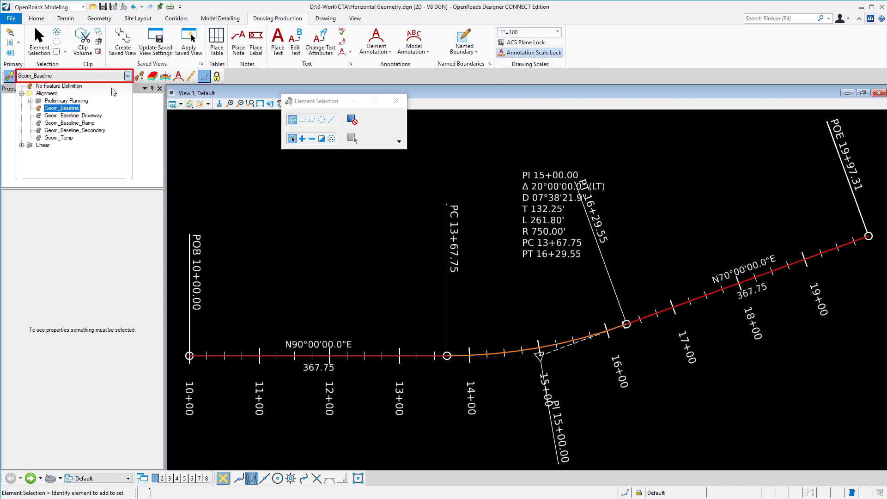
{"action": "left_click", "coordinate": [21, 145]}
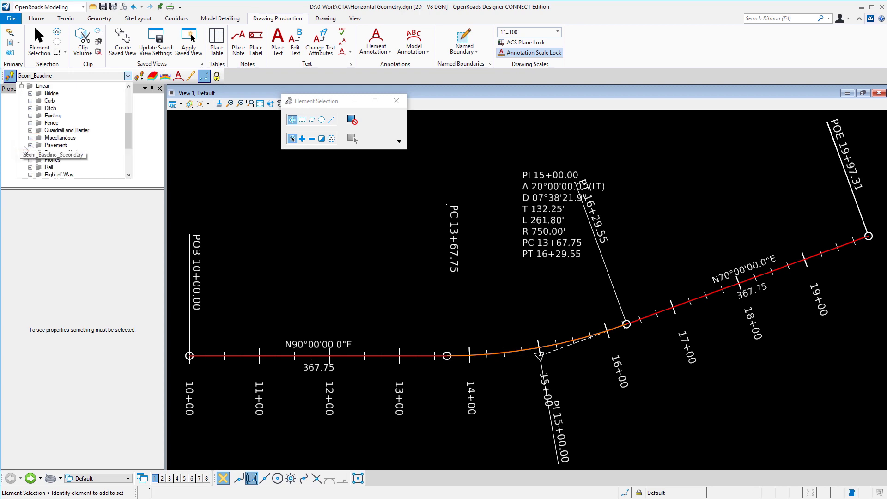
{"action": "scroll", "coordinate": [31, 111], "scroll_direction": "down", "scroll_amount": 5}
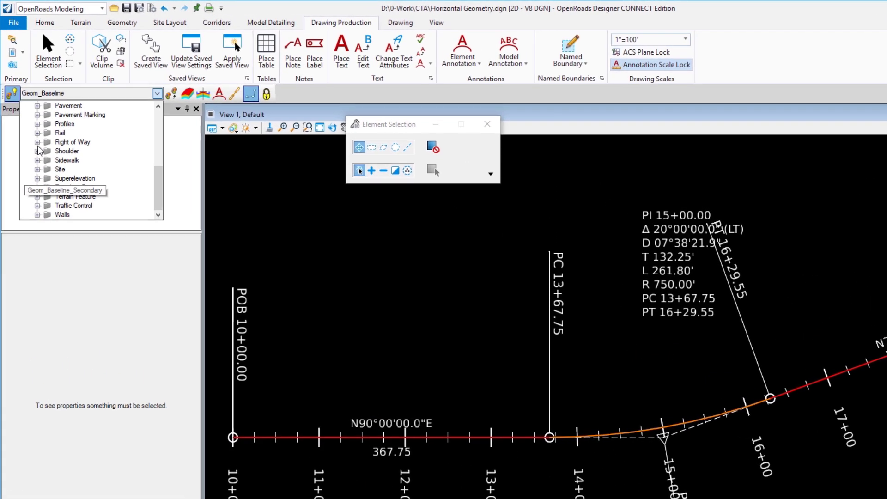
{"action": "left_click", "coordinate": [34, 96]}
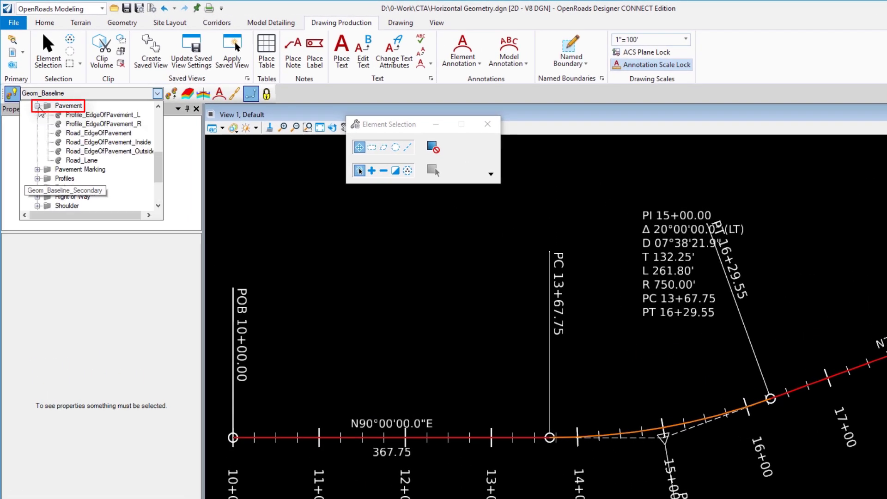
{"action": "left_click", "coordinate": [107, 134]}
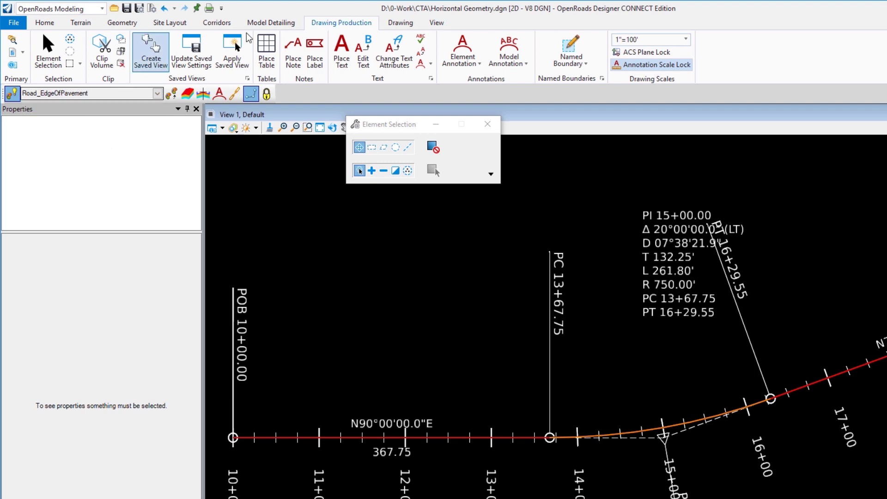
Offset the entire baseline by 12 ft to both sides using Single Offset Entire Element with Mirror set to Yes.
{"action": "left_click", "coordinate": [122, 23]}
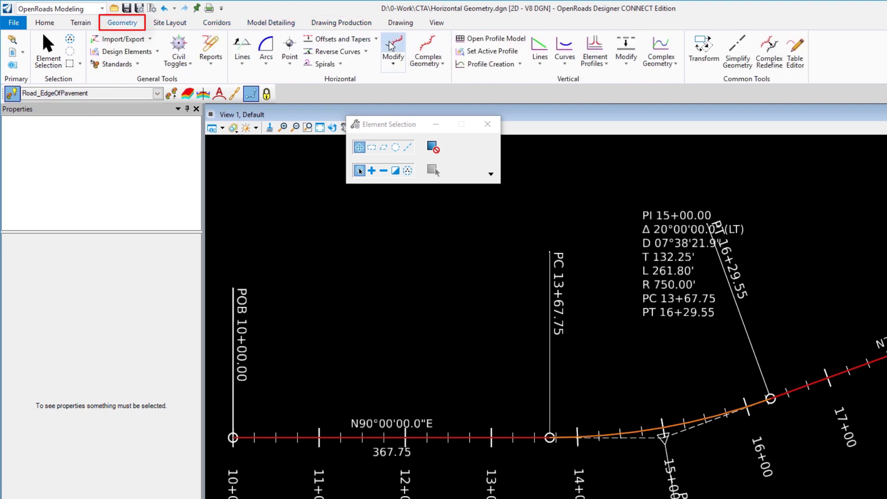
{"action": "left_click", "coordinate": [376, 40]}
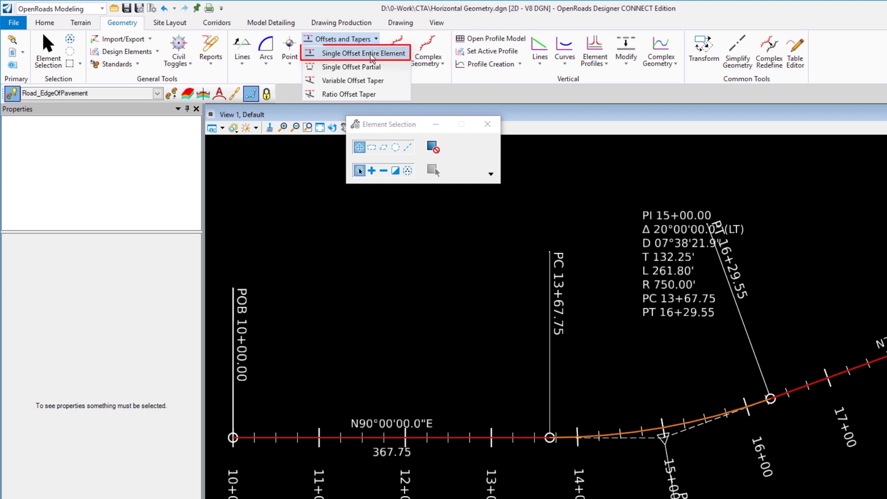
{"action": "left_click", "coordinate": [372, 58]}
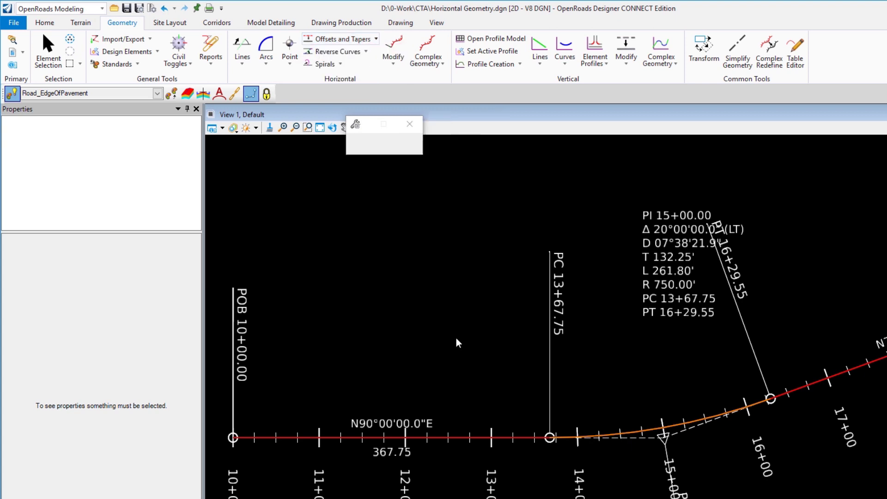
{"action": "left_click", "coordinate": [465, 144]}
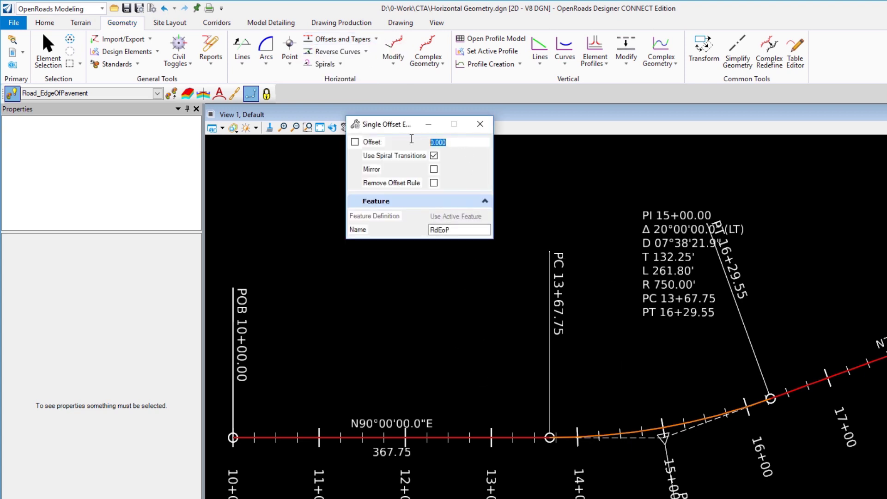
{"action": "type", "text": "12"}
{"action": "key", "text": "Tab"}
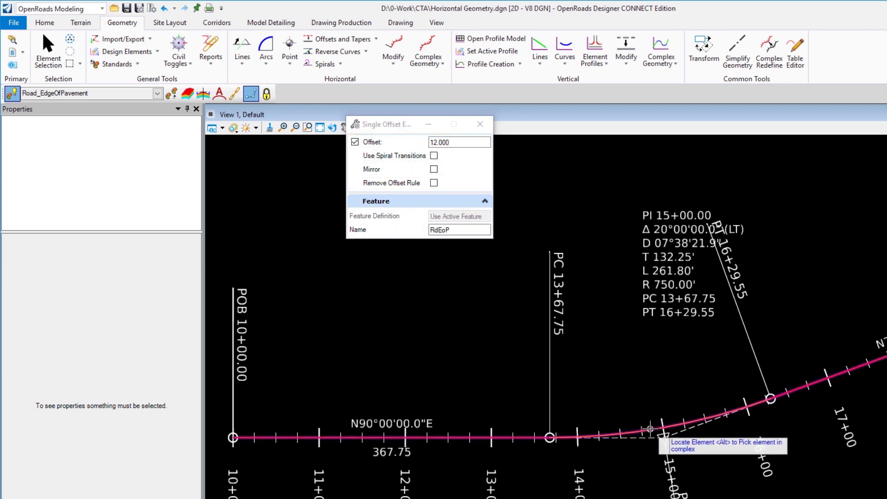
{"action": "left_click", "coordinate": [664, 434]}
{"action": "left_click", "coordinate": [643, 386]}
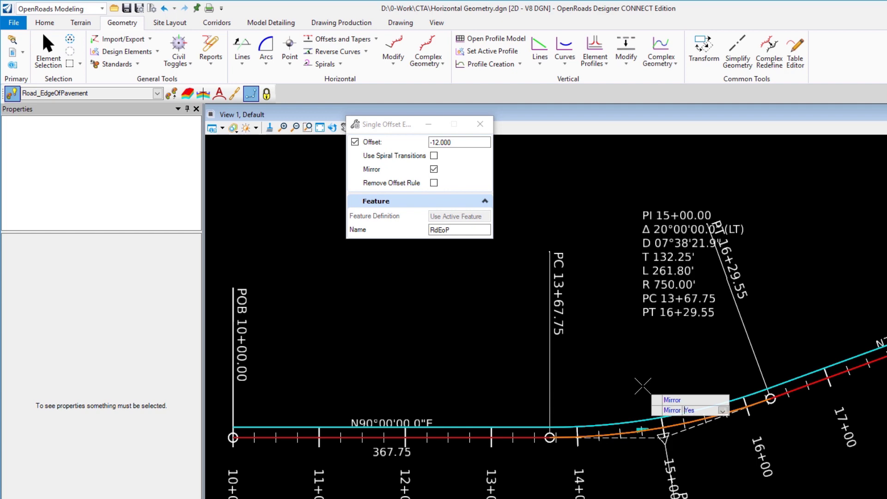
{"action": "left_click", "coordinate": [643, 386]}
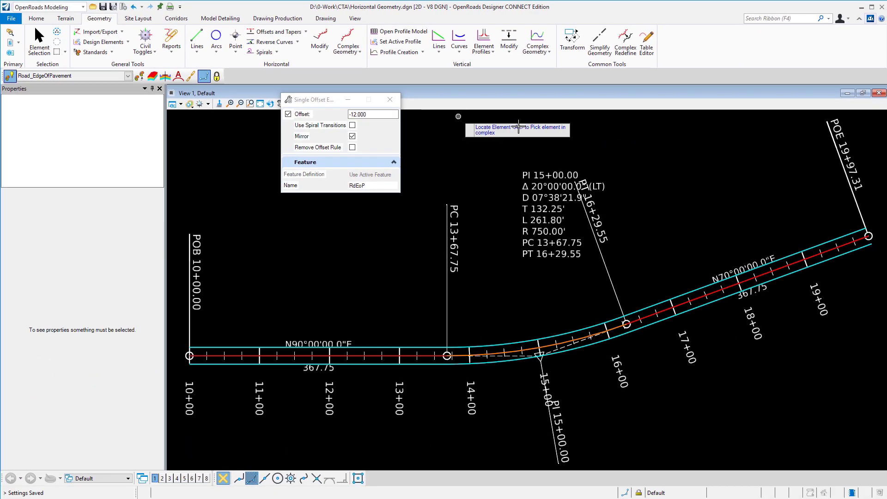
Set up a Variable Offset Taper with a start offset of 12, an end offset of 24 and a length of 150.
{"action": "left_click", "coordinate": [305, 31]}
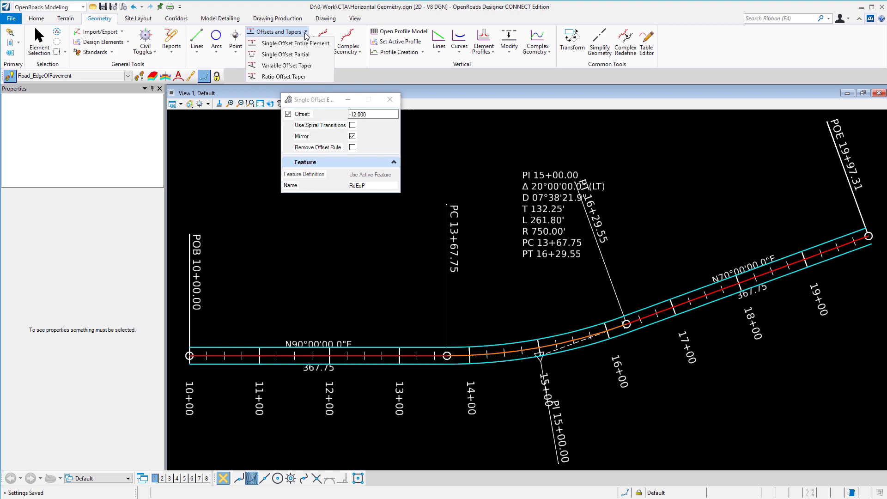
{"action": "left_click", "coordinate": [284, 66]}
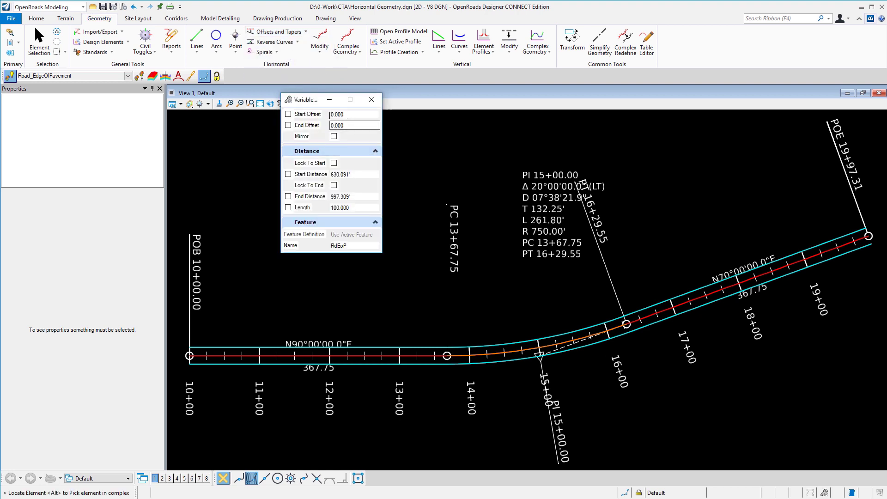
{"action": "type", "text": "12"}
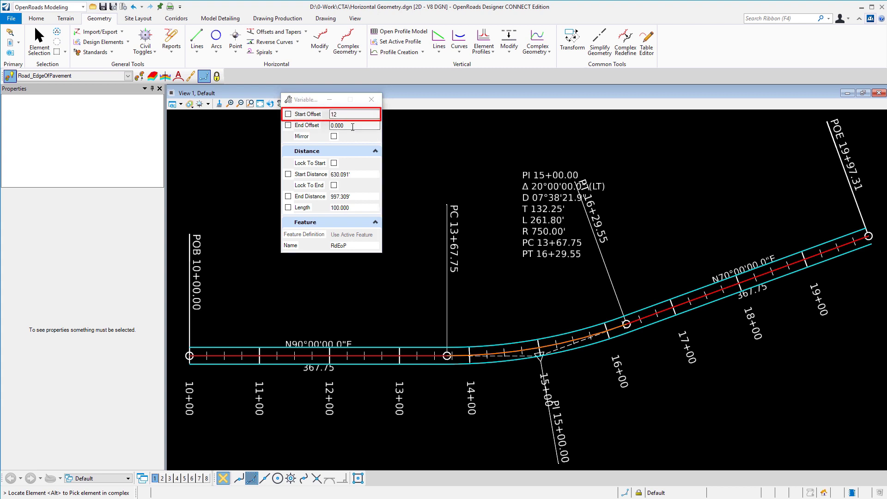
{"action": "key", "text": "Tab"}
{"action": "type", "text": "24"}
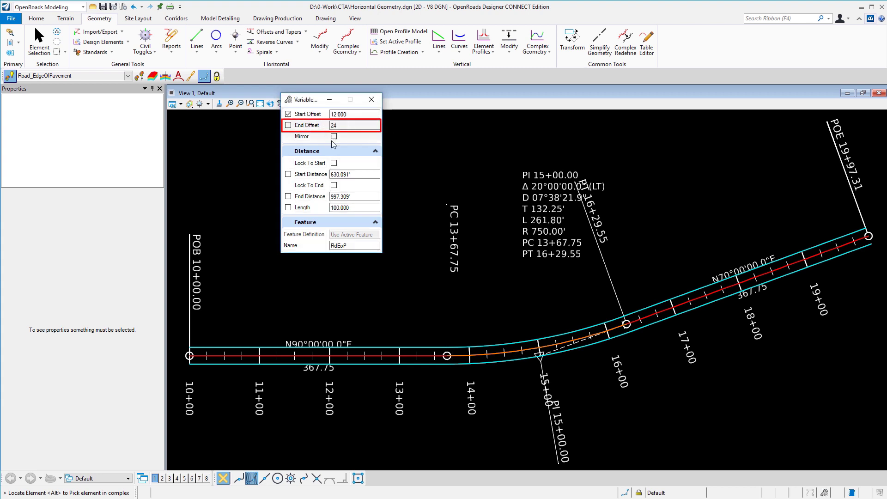
{"action": "key", "text": "Tab"}
{"action": "double_click", "coordinate": [357, 208]}
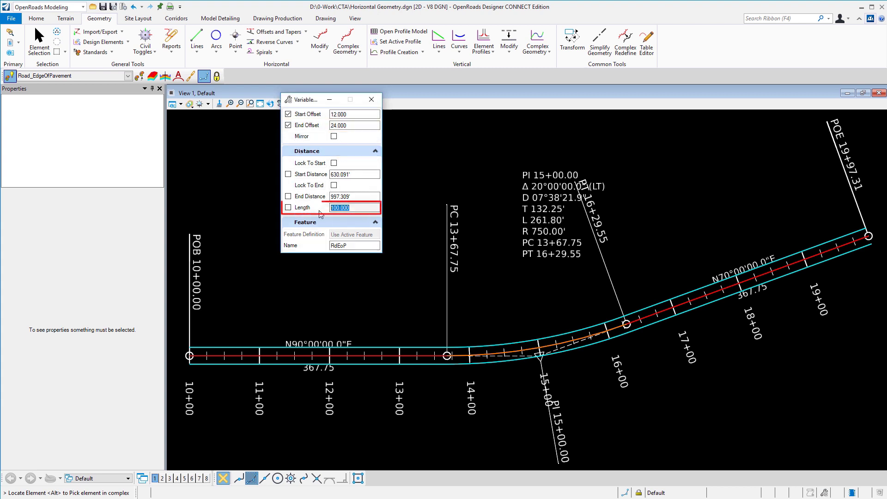
{"action": "type", "text": "15"}
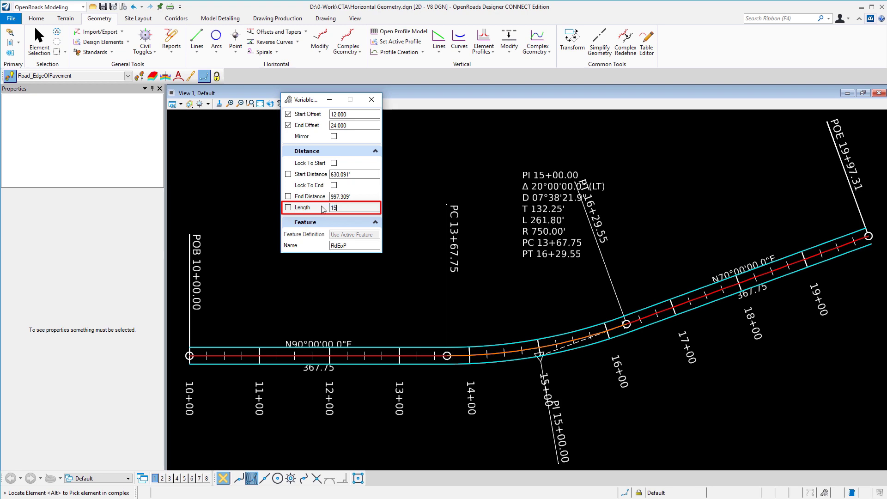
{"action": "type", "text": "0"}
{"action": "key", "text": "Tab"}
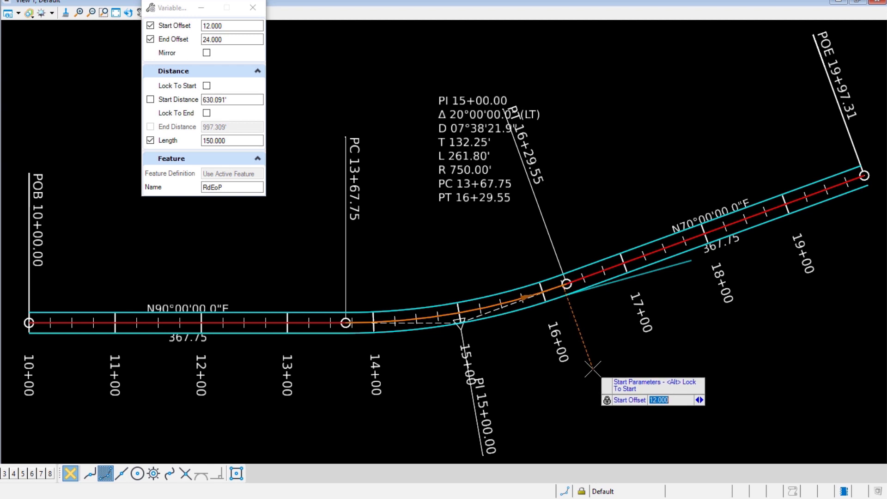
Place the variable taper on the south side of the baseline, starting at station 16+00, with Mirror set to No.
{"action": "key", "text": "Right"}
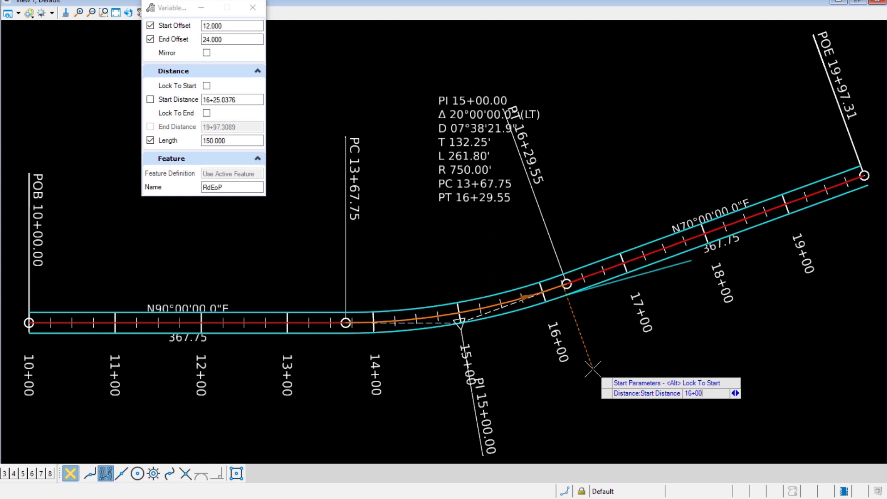
{"action": "key", "text": "Return"}
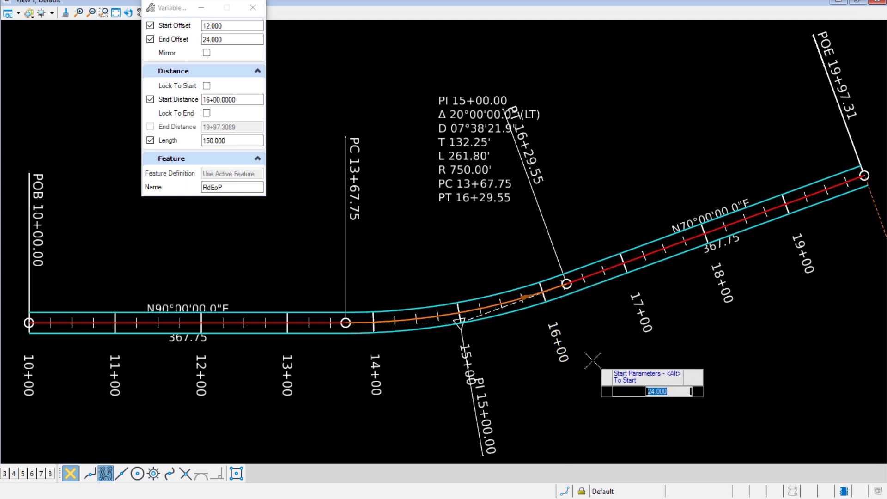
{"action": "left_click", "coordinate": [594, 361]}
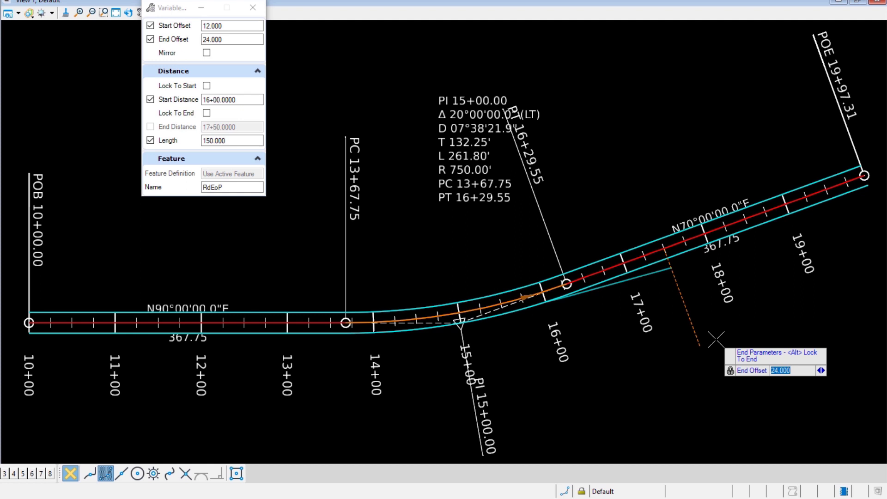
{"action": "key", "text": "Return"}
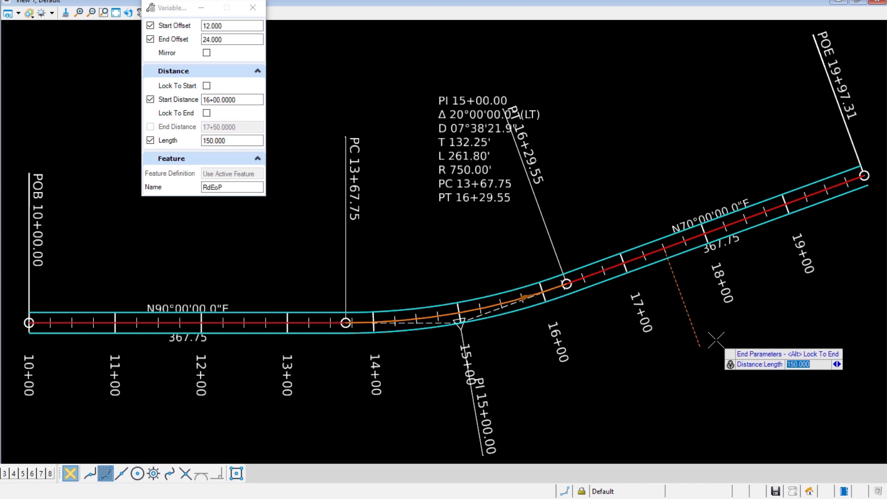
{"action": "key", "text": "Return"}
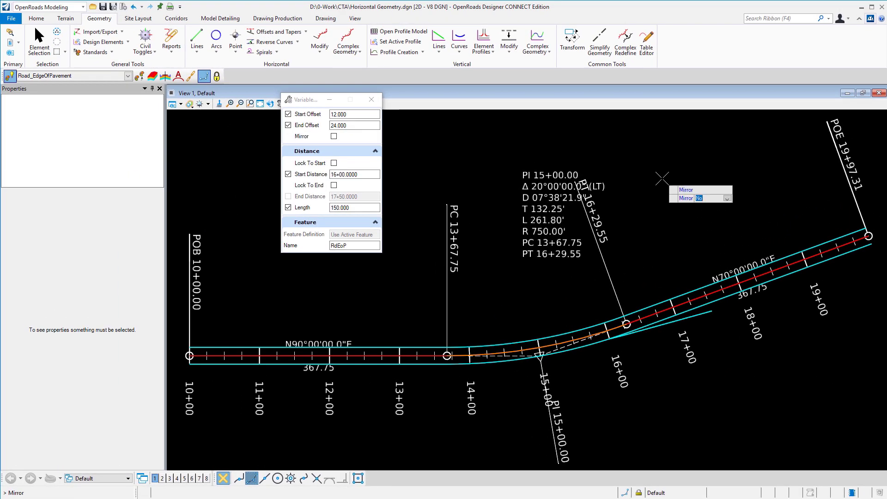
{"action": "key", "text": "Return"}
Offset the south pavement edge 12 ft outward from the taper's end to the alignment's east end with Single Offset Partial.
{"action": "left_click", "coordinate": [277, 32]}
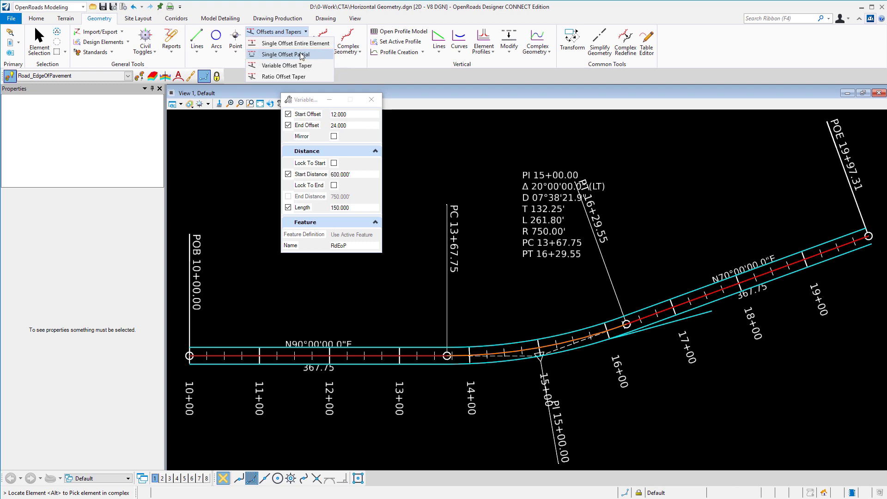
{"action": "left_click", "coordinate": [302, 54]}
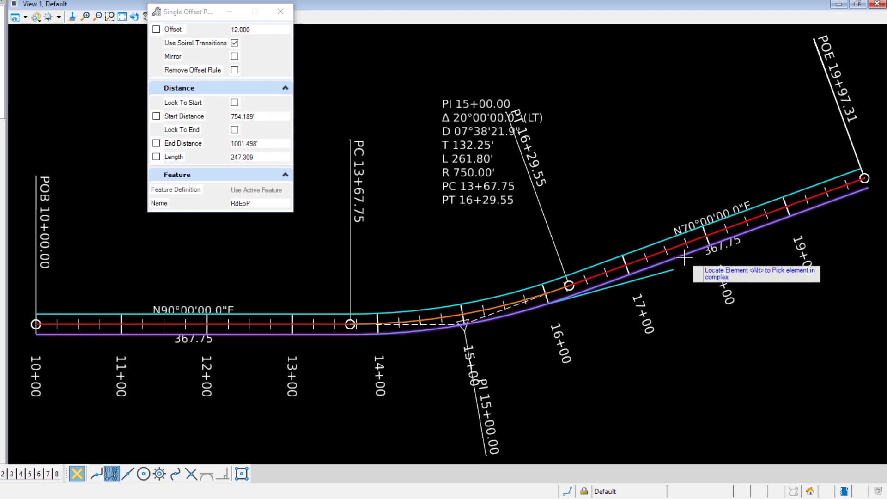
{"action": "left_click", "coordinate": [701, 275]}
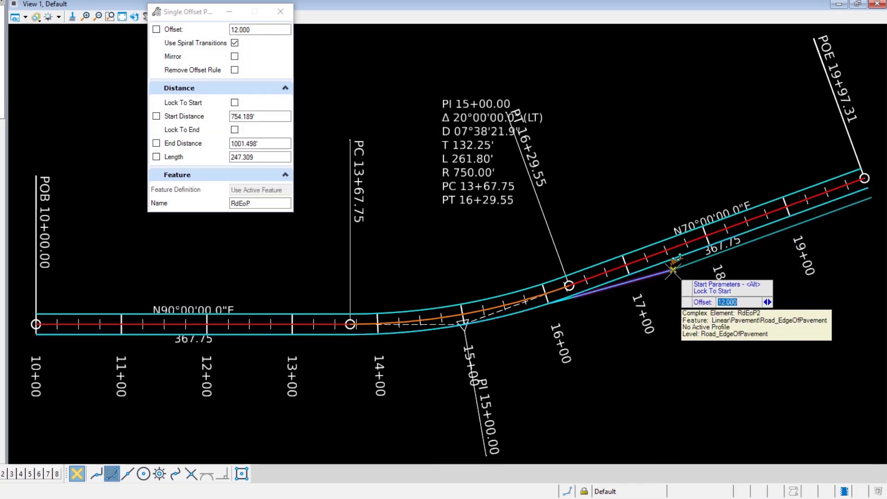
{"action": "left_click", "coordinate": [673, 269]}
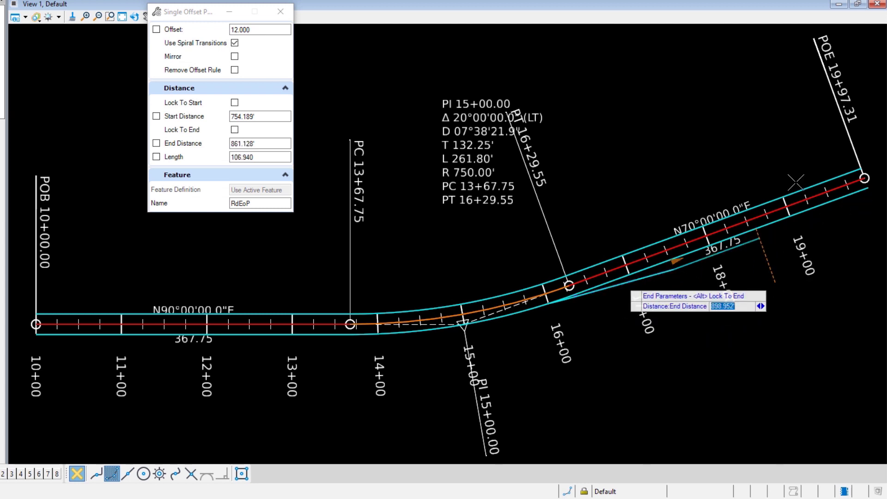
{"action": "left_click", "coordinate": [861, 169]}
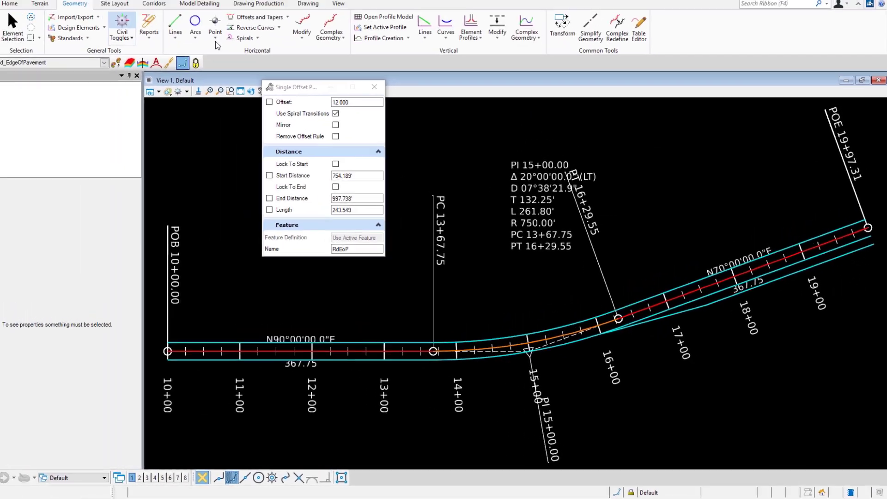
Trim the original 12 ft south pavement edge back to the taper with Trim To Element, removing the portion toward the east end.
{"action": "left_click", "coordinate": [328, 19]}
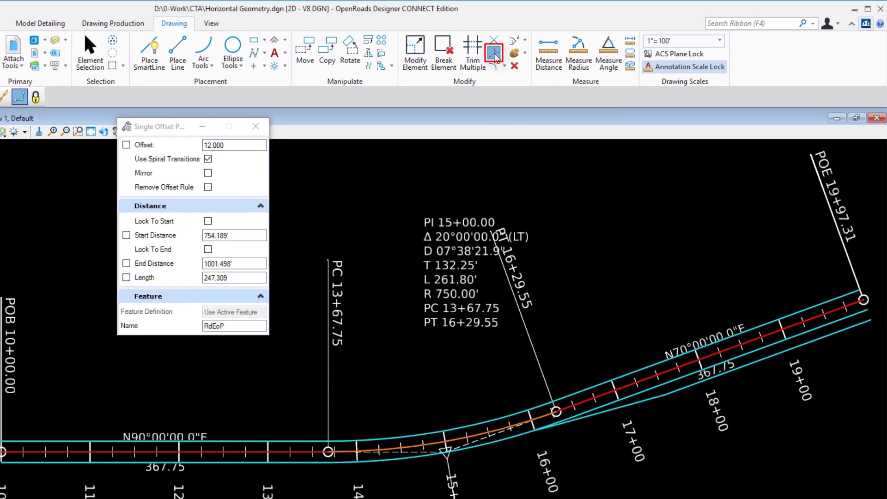
{"action": "left_click", "coordinate": [494, 53]}
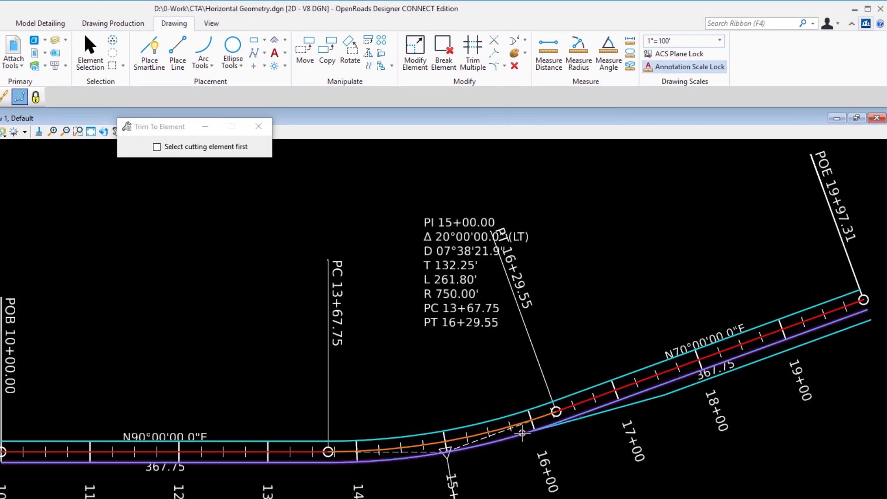
{"action": "left_click", "coordinate": [556, 435]}
{"action": "left_click", "coordinate": [595, 299]}
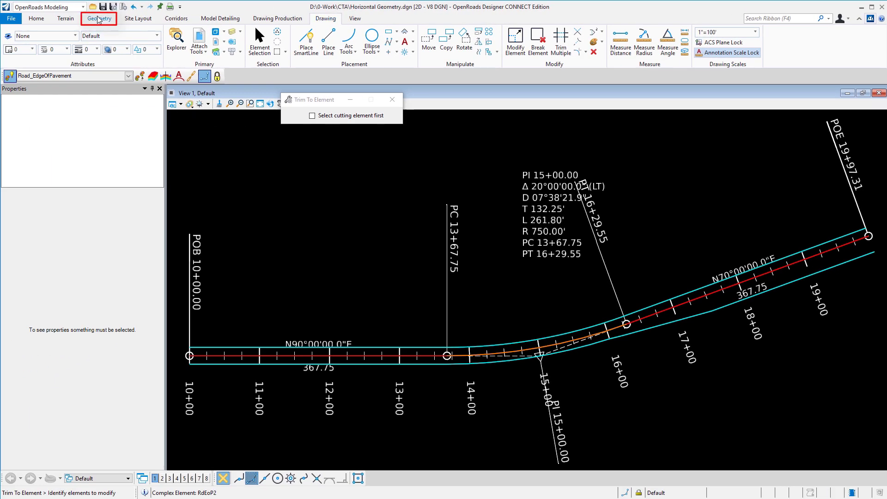
Place a point at station 18+00 with offset -125 from the baseline, using the Point tool with Civil AccuDraw station-offset referencing.
{"action": "left_click", "coordinate": [100, 19]}
{"action": "left_click", "coordinate": [237, 40]}
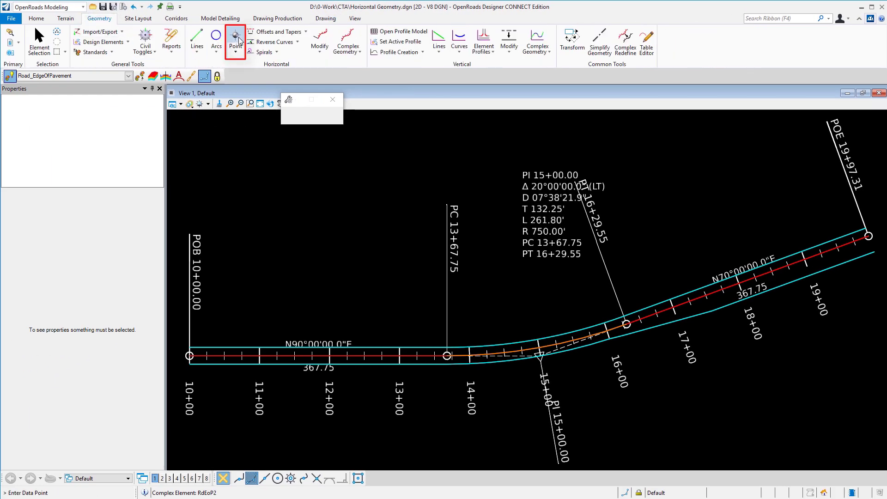
{"action": "left_click", "coordinate": [145, 37]}
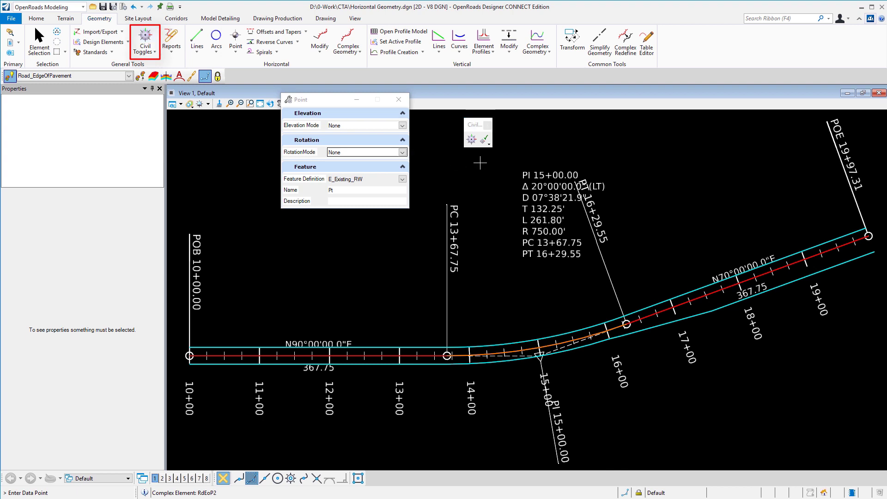
{"action": "left_click", "coordinate": [472, 139]}
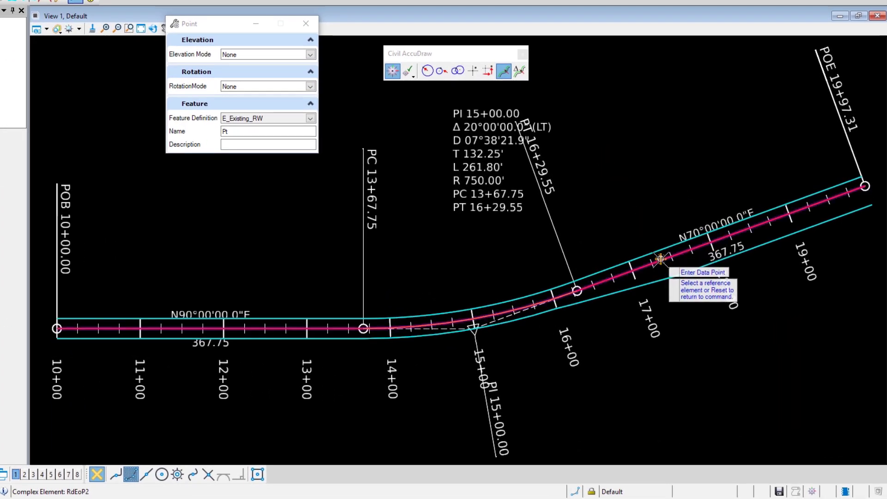
{"action": "left_click", "coordinate": [661, 259]}
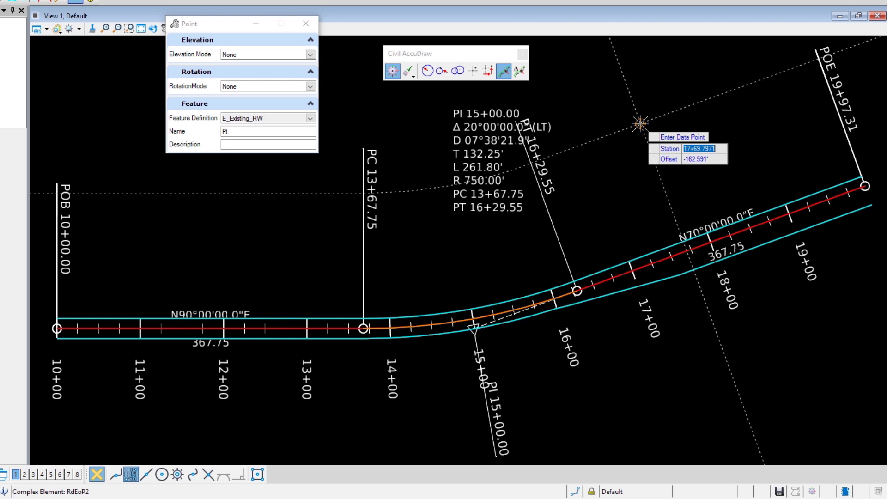
{"action": "type", "text": "18+00.0000"}
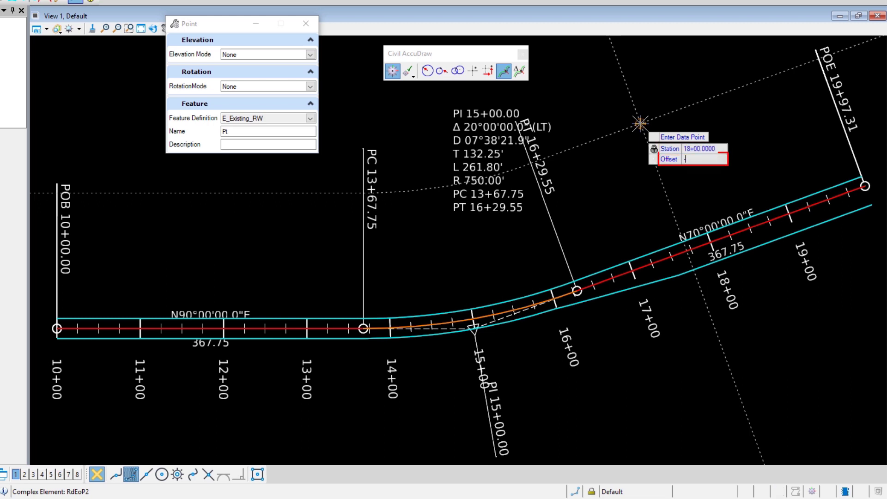
{"action": "key", "text": "Tab"}
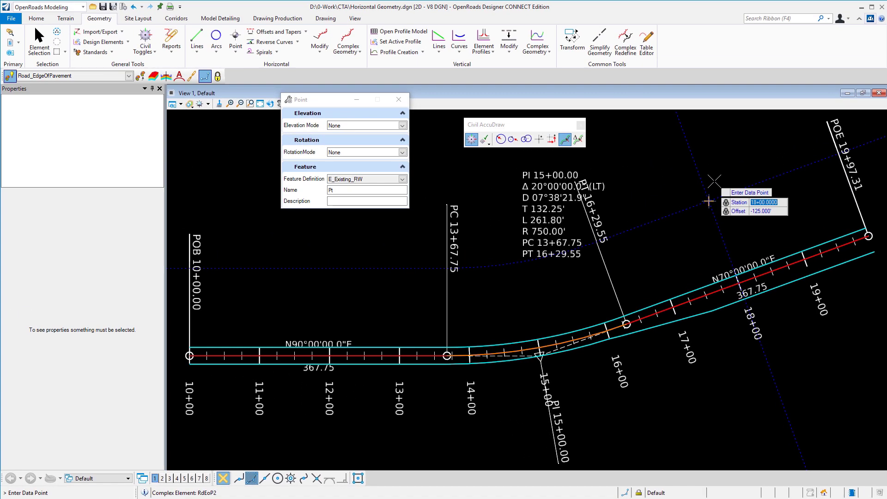
{"action": "left_click", "coordinate": [709, 201]}
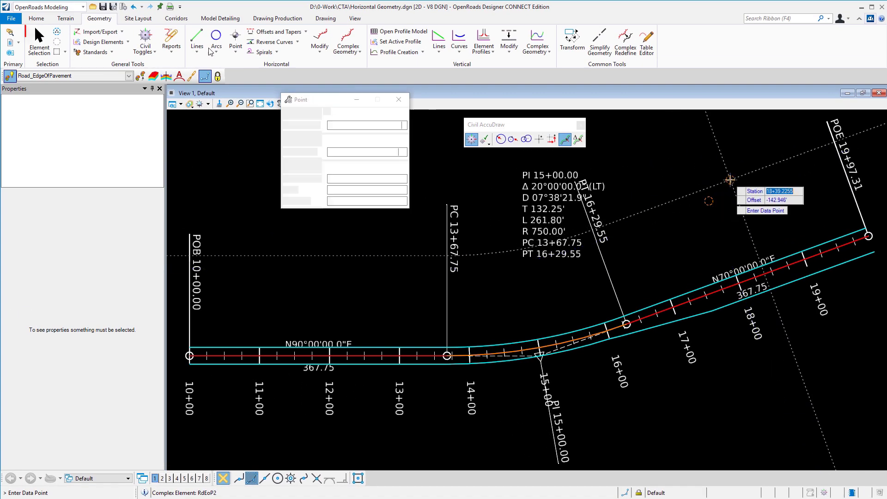
Select the placed point to review its station and offset, and close the Civil AccuDraw toolbar.
{"action": "left_click", "coordinate": [40, 44]}
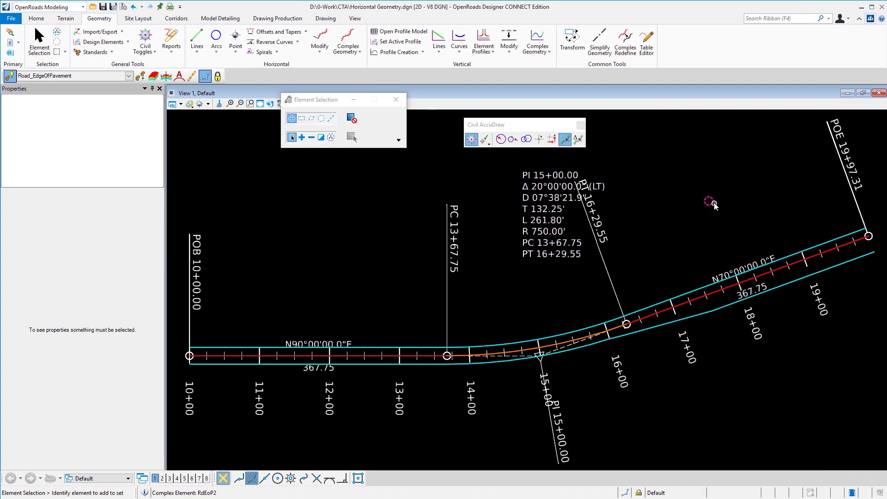
{"action": "left_click", "coordinate": [739, 219]}
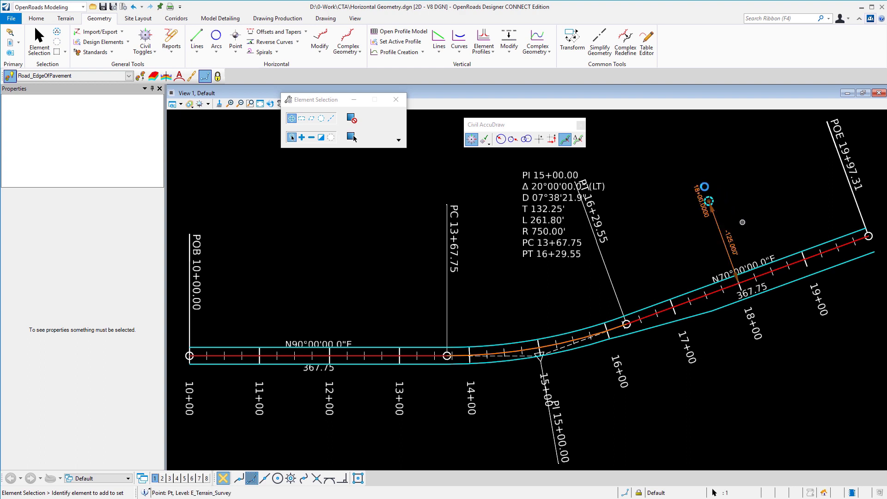
{"action": "left_click", "coordinate": [352, 137]}
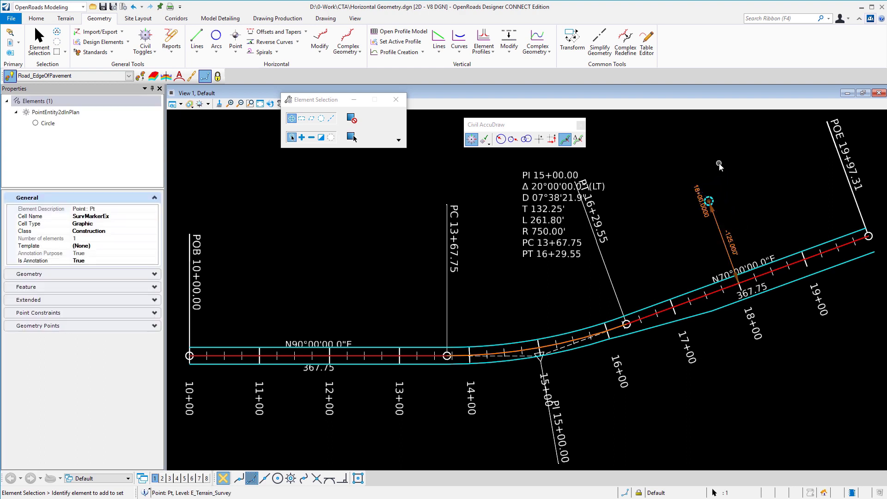
{"action": "left_click", "coordinate": [581, 126]}
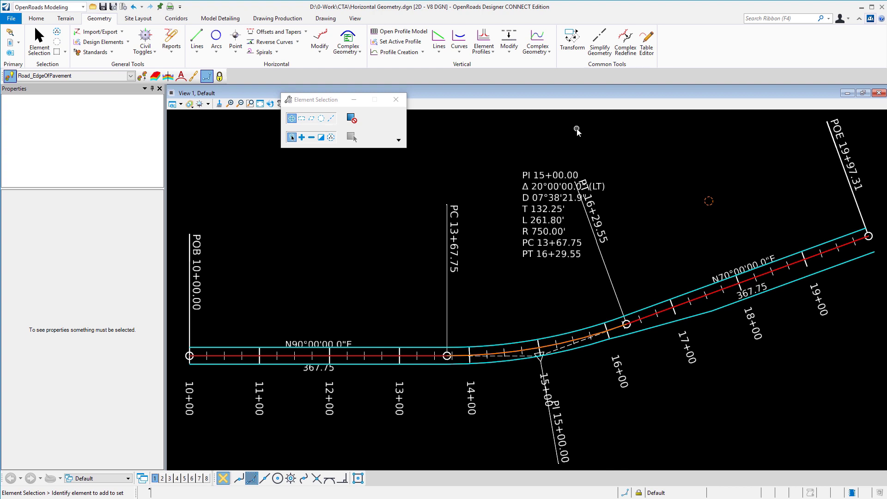
Add a new geometry in the Geometry Builder and assign it the E_ROW feature definition from Linear, Right of Way.
{"action": "left_click", "coordinate": [360, 54]}
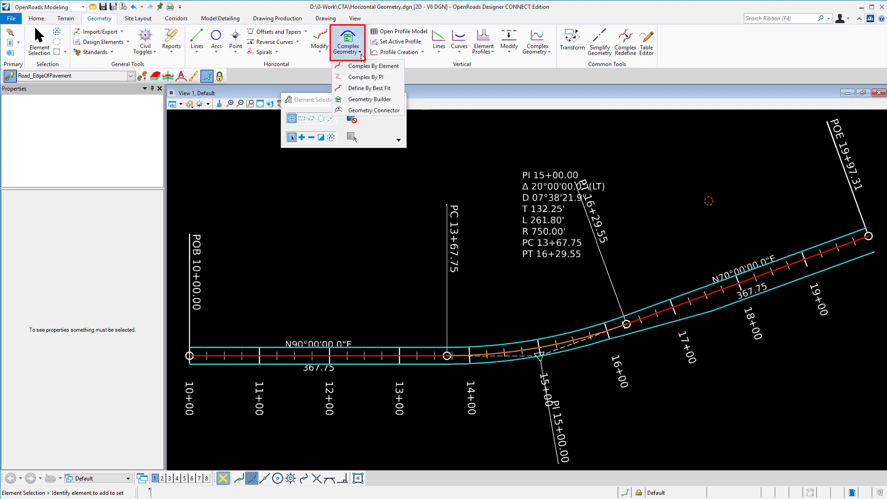
{"action": "left_click", "coordinate": [362, 101]}
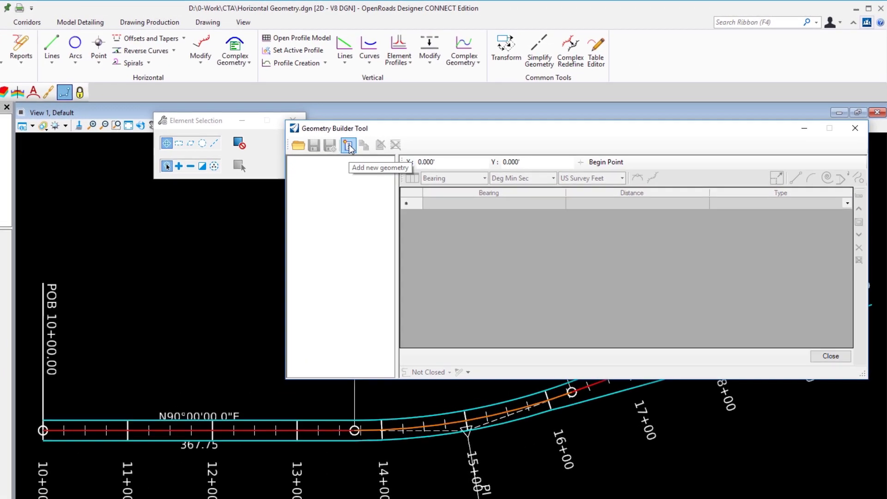
{"action": "left_click", "coordinate": [442, 120]}
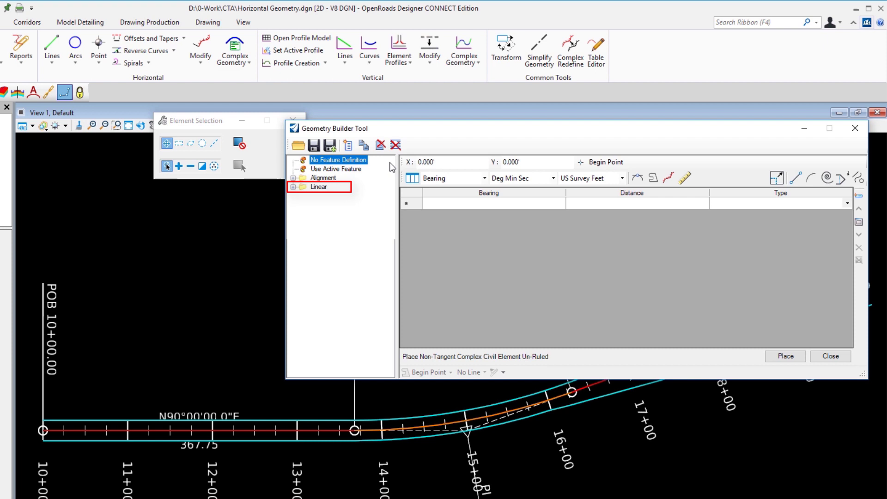
{"action": "double_click", "coordinate": [319, 187]}
{"action": "scroll", "coordinate": [330, 202], "scroll_direction": "down", "scroll_amount": 3}
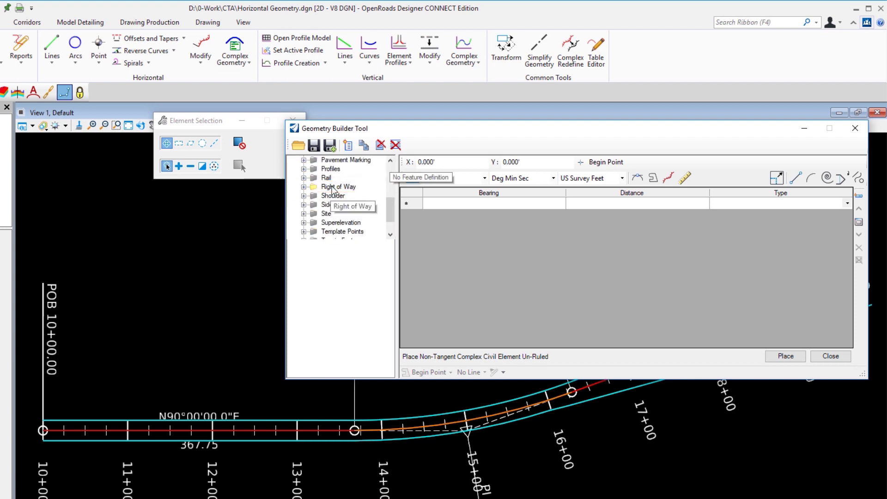
{"action": "double_click", "coordinate": [332, 187]}
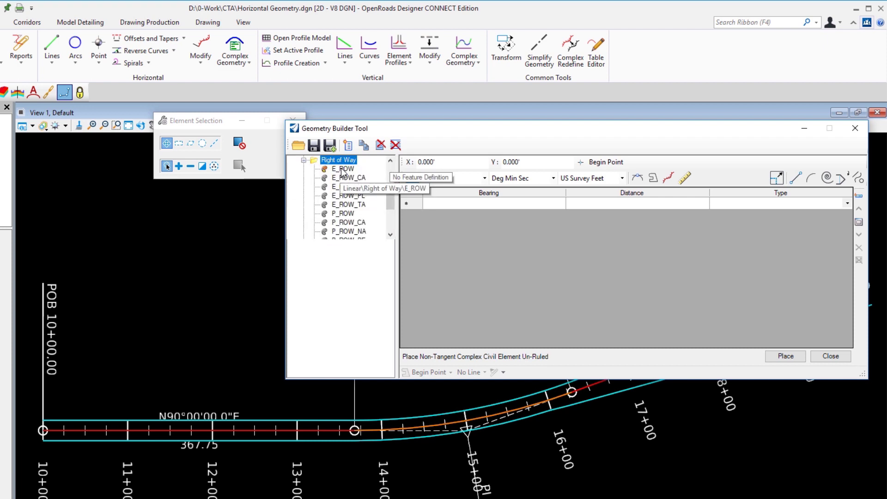
{"action": "double_click", "coordinate": [358, 190]}
Rename the new geometry as Parcel1.
{"action": "left_click", "coordinate": [330, 175]}
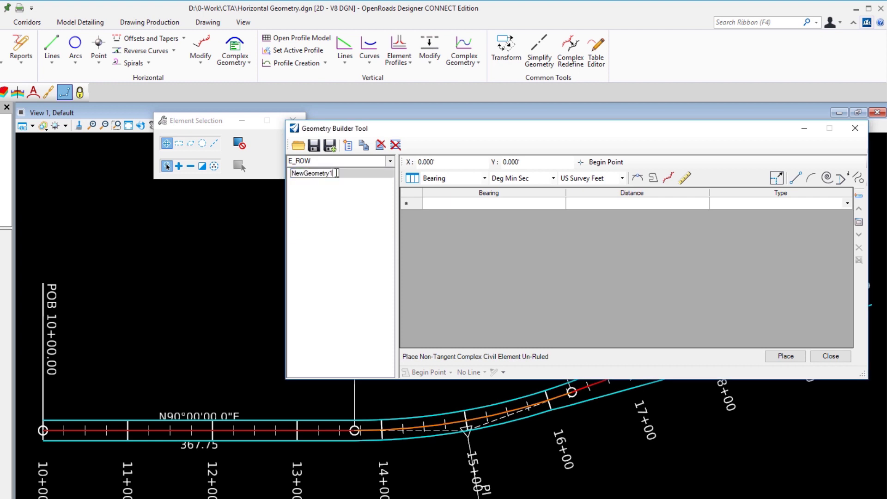
{"action": "key", "text": "BackSpace"}
{"action": "key", "text": "BackSpace"}
{"action": "key", "text": "BackSpace"}
{"action": "key", "text": "BackSpace"}
{"action": "key", "text": "BackSpace"}
{"action": "key", "text": "BackSpace"}
{"action": "key", "text": "BackSpace"}
{"action": "key", "text": "BackSpace"}
{"action": "key", "text": "BackSpace"}
{"action": "key", "text": "BackSpace"}
{"action": "key", "text": "BackSpace"}
{"action": "key", "text": "BackSpace"}
{"action": "key", "text": "Return"}
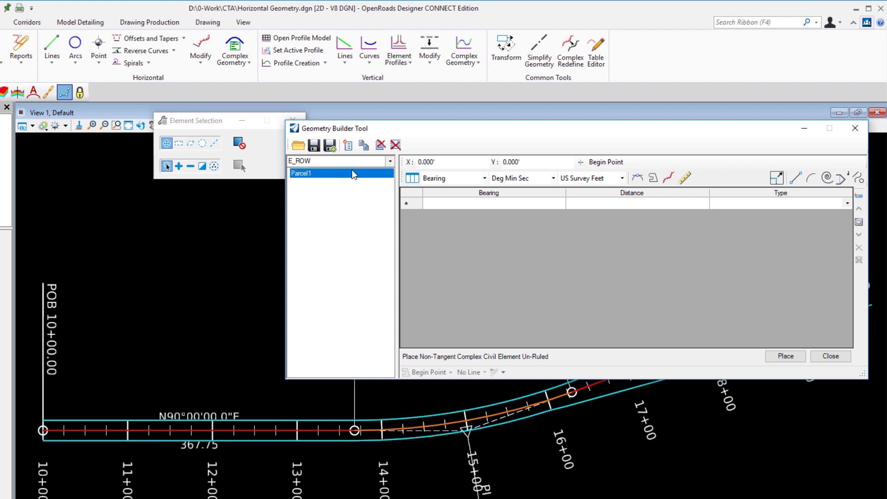
Set Parcel1's begin point north of the alignment at about X 47893, Y 14328, and add a 100 ft line bearing N90°E.
{"action": "left_click", "coordinate": [581, 162]}
{"action": "left_click", "coordinate": [147, 280]}
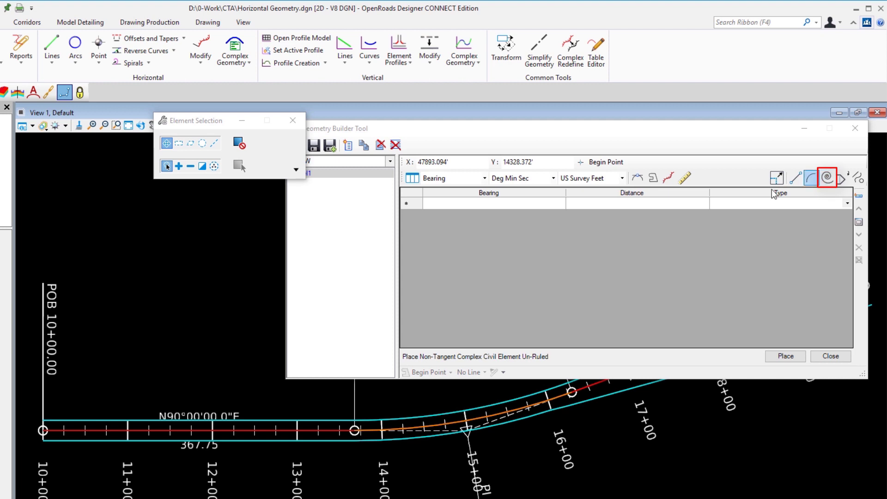
{"action": "left_click", "coordinate": [537, 206]}
{"action": "left_click", "coordinate": [610, 206]}
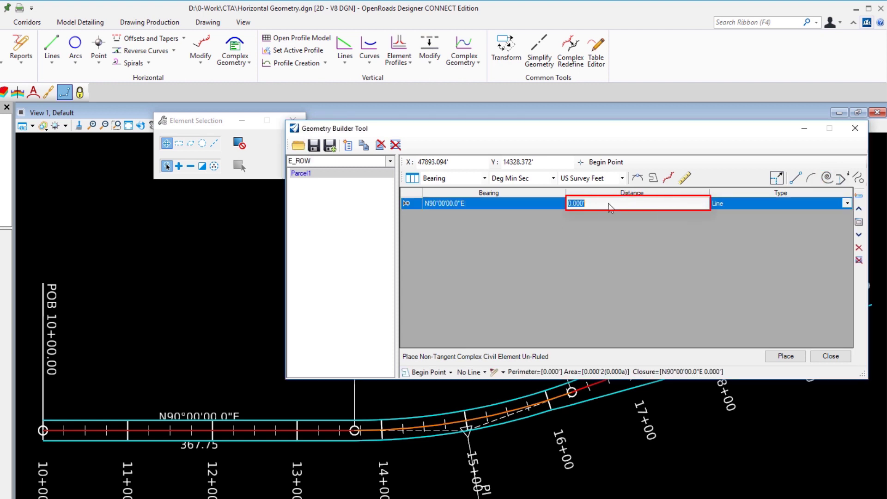
{"action": "type", "text": "100"}
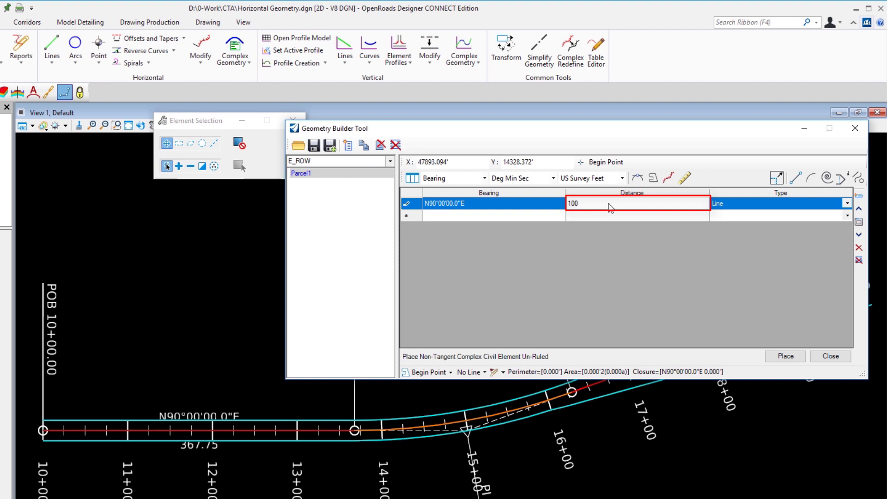
{"action": "key", "text": "Tab"}
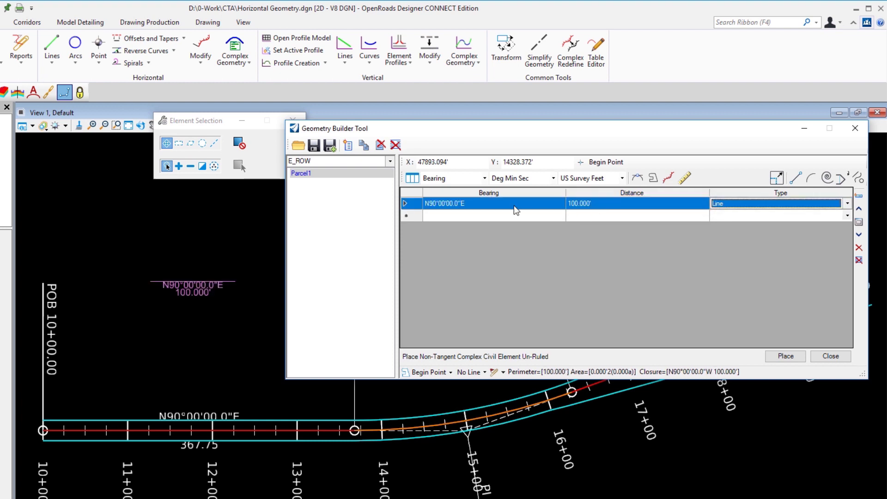
Add a second parcel line bearing S0°E with a distance of 100 ft.
{"action": "left_click", "coordinate": [550, 215]}
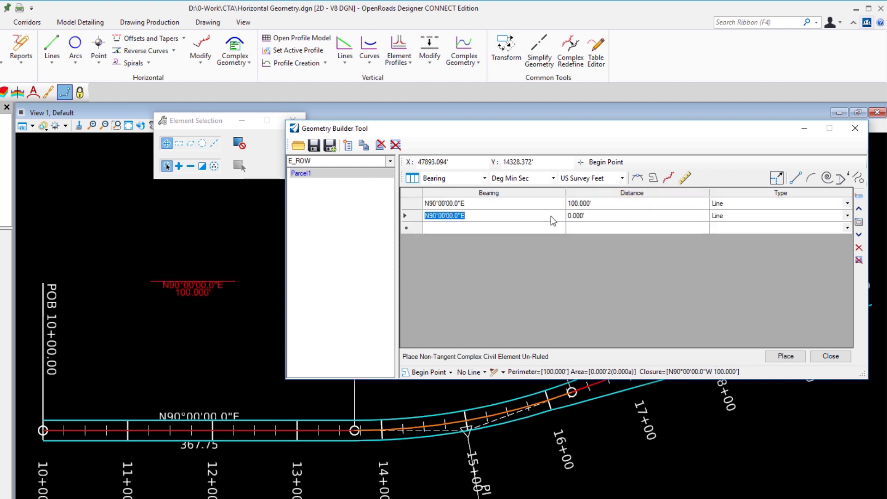
{"action": "type", "text": "s"}
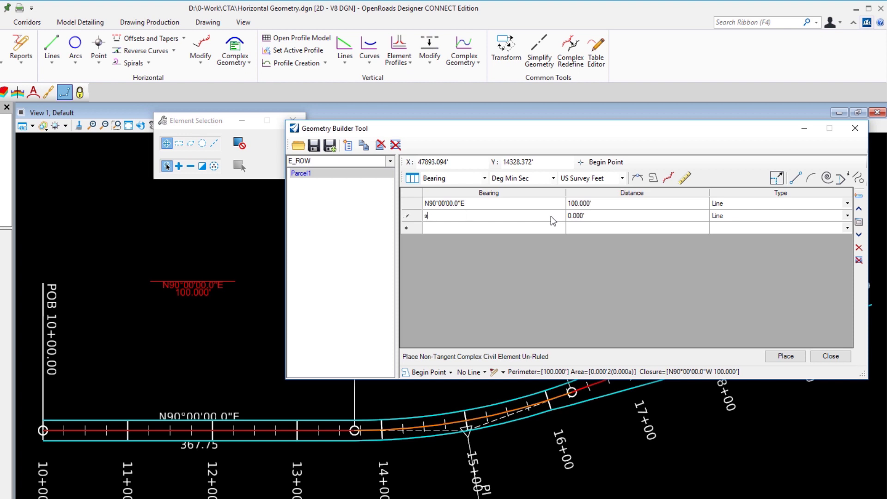
{"action": "type", "text": "0e"}
{"action": "key", "text": "Tab"}
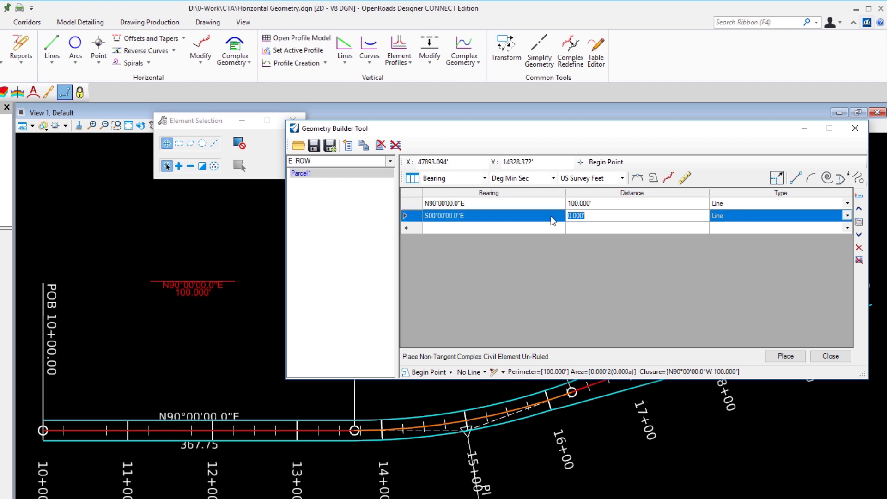
{"action": "type", "text": "100"}
{"action": "key", "text": "Return"}
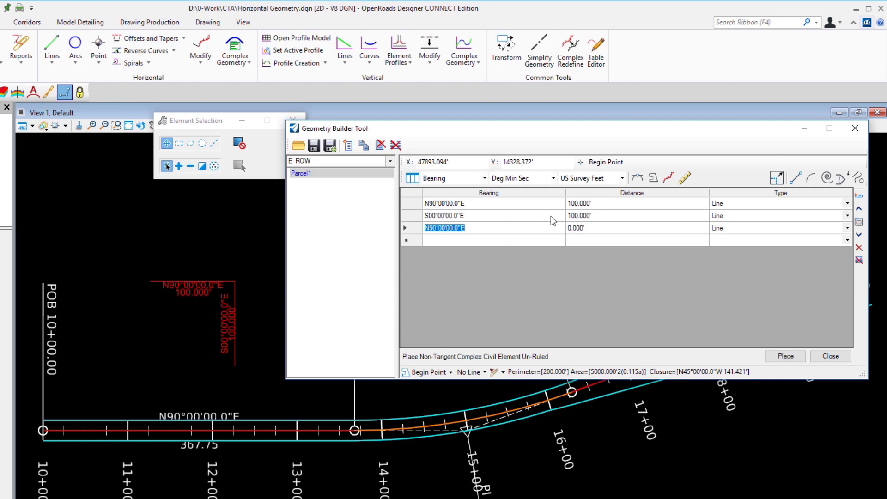
Add a third parcel line bearing N90°W with a distance of 100 ft.
{"action": "type", "text": "n90w"}
{"action": "key", "text": "Tab"}
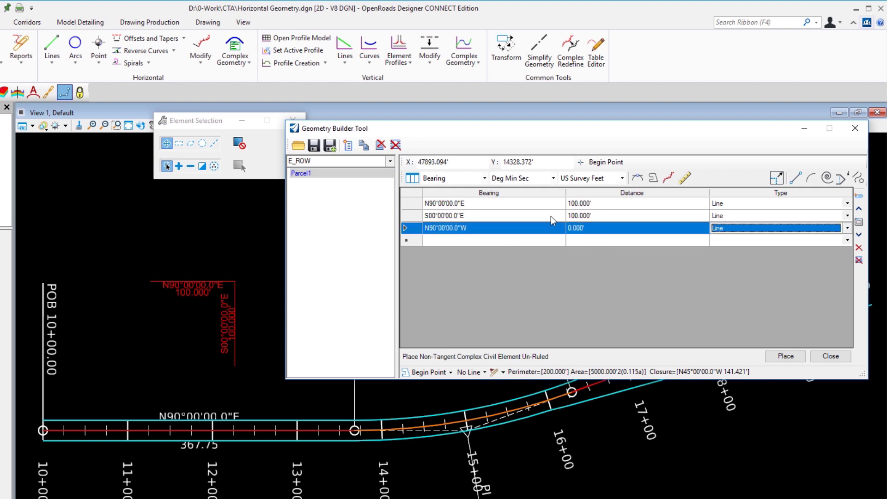
{"action": "left_click", "coordinate": [589, 226]}
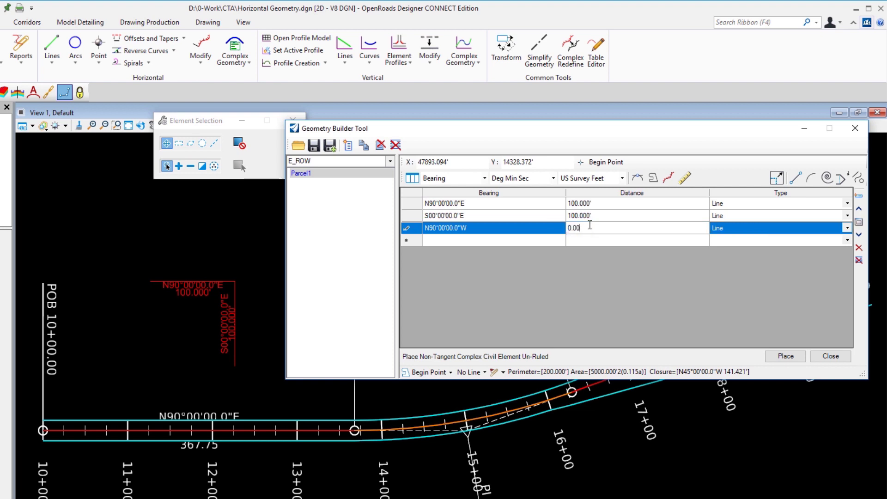
{"action": "type", "text": "100"}
{"action": "key", "text": "Return"}
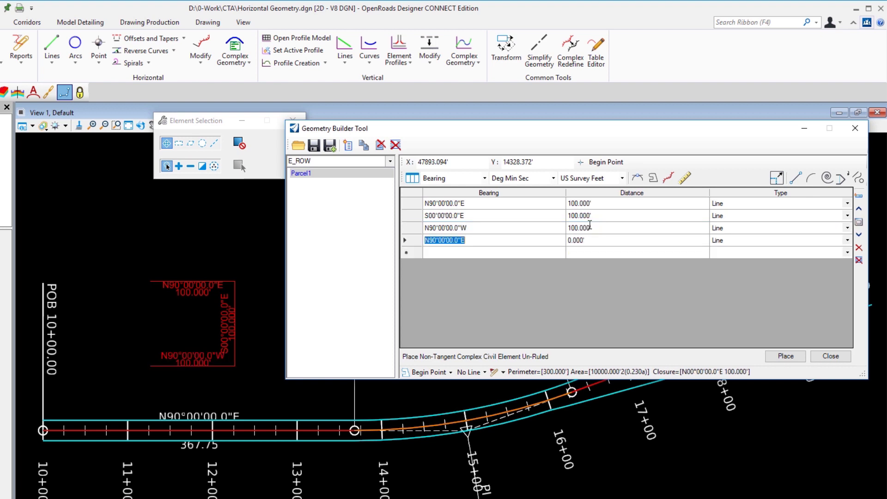
Close the parcel with a fourth line bearing N0°E and a distance of 100 ft.
{"action": "type", "text": "n0w"}
{"action": "key", "text": "Tab"}
{"action": "type", "text": "10"}
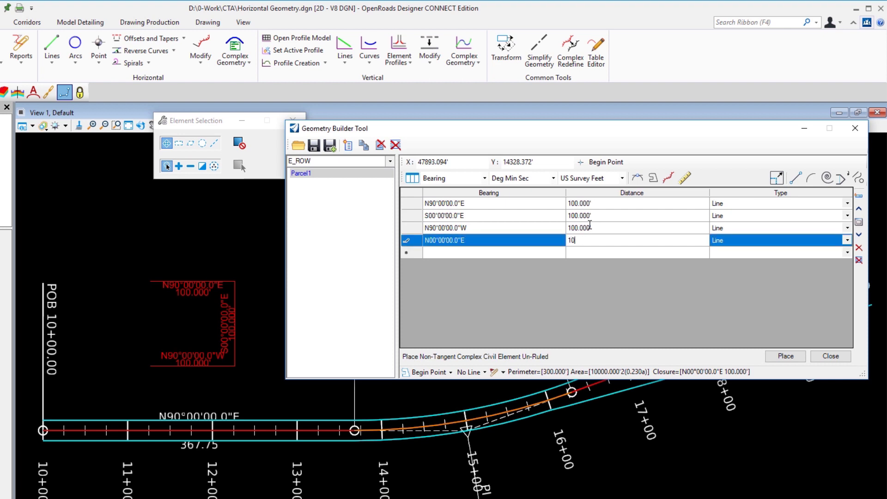
{"action": "type", "text": "0"}
{"action": "key", "text": "Tab"}
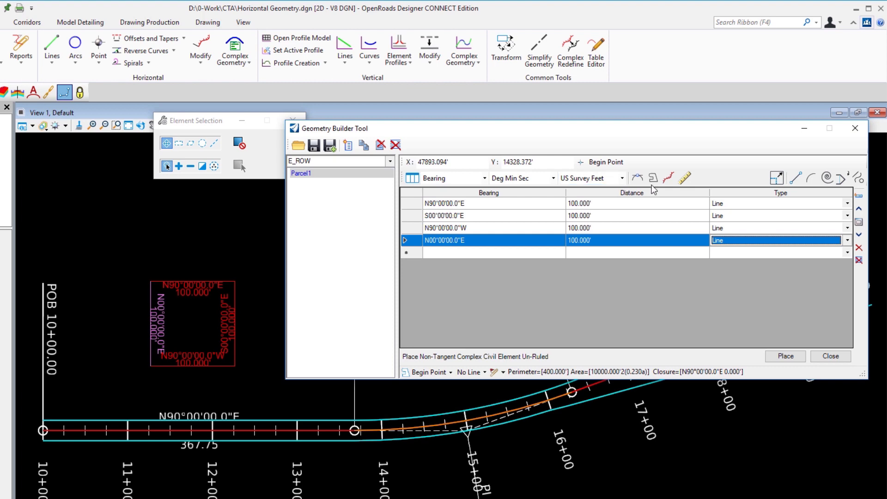
Enable civil rules for Parcel1 in the Geometry Builder and place it as a ruled non-tangent complex element.
{"action": "left_click", "coordinate": [685, 178]}
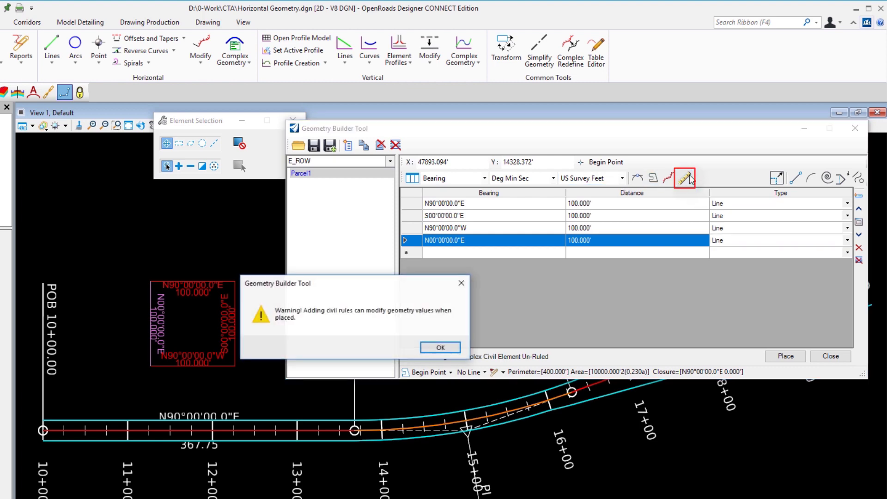
{"action": "left_click", "coordinate": [440, 344]}
{"action": "left_click", "coordinate": [785, 356]}
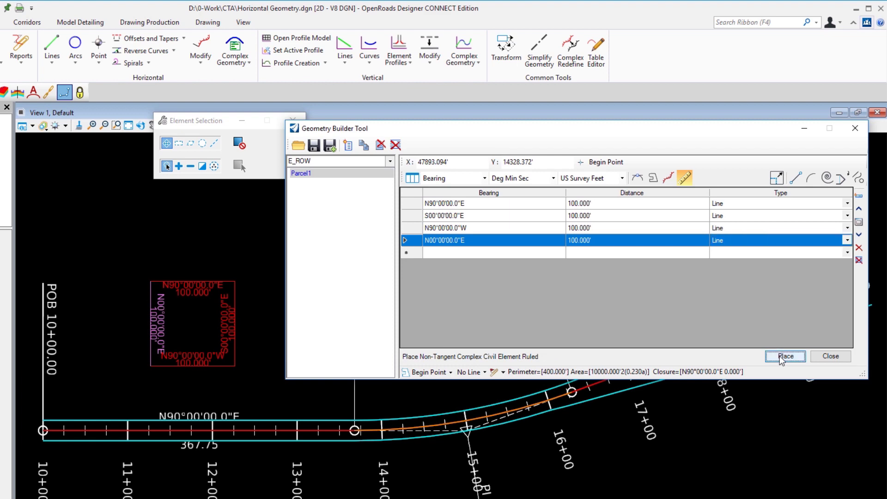
Save the parcel's geometry data as Parcel1 in GeometryBuilder XML format and close the Geometry Builder.
{"action": "left_click", "coordinate": [330, 145]}
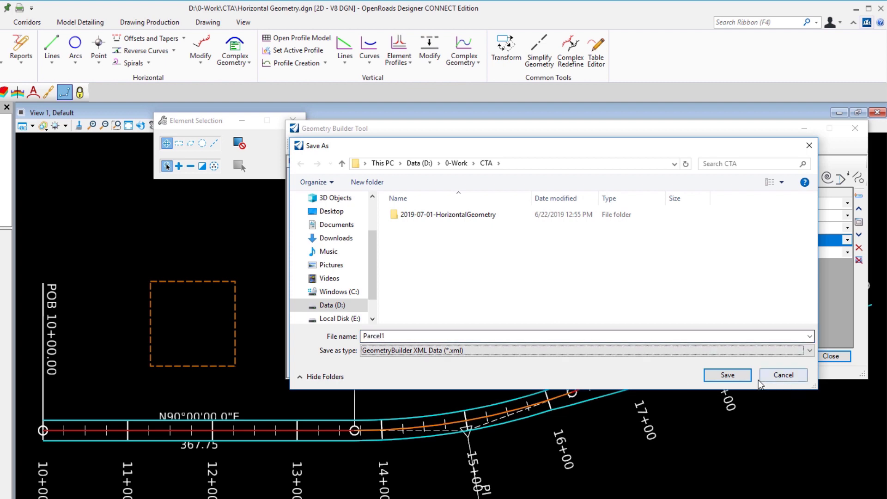
{"action": "left_click", "coordinate": [727, 376]}
{"action": "left_click", "coordinate": [831, 356]}
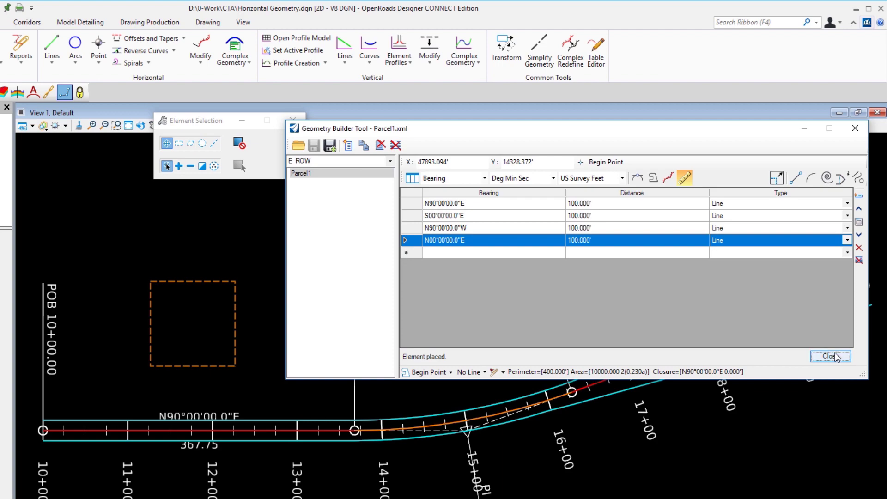
Locate the Geometry Builder Edit command, and select the placed parcel to examine its properties, bearings and distances.
{"action": "left_click", "coordinate": [322, 54]}
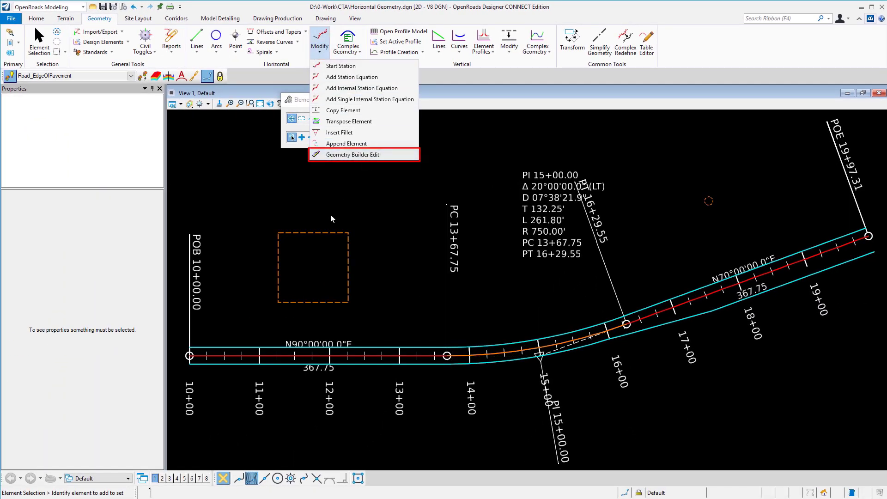
{"action": "left_click", "coordinate": [371, 157]}
{"action": "left_click", "coordinate": [325, 232]}
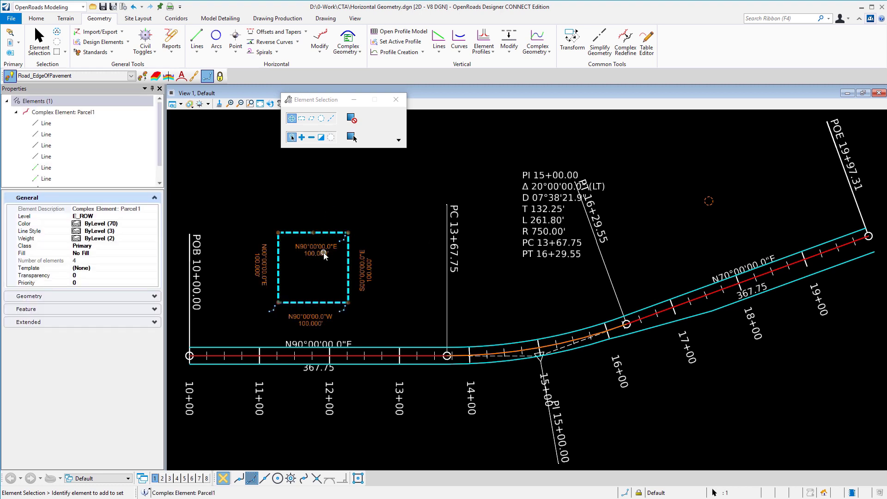
{"action": "left_click", "coordinate": [330, 216]}
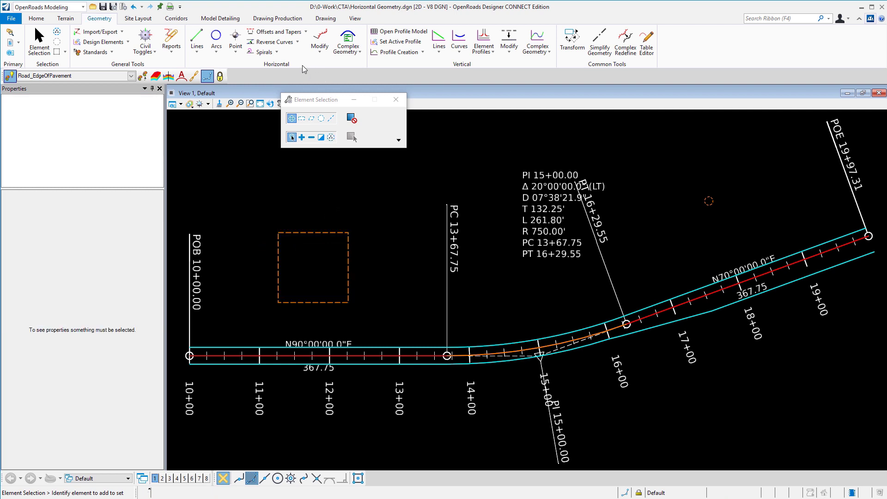
{"action": "left_click", "coordinate": [323, 53]}
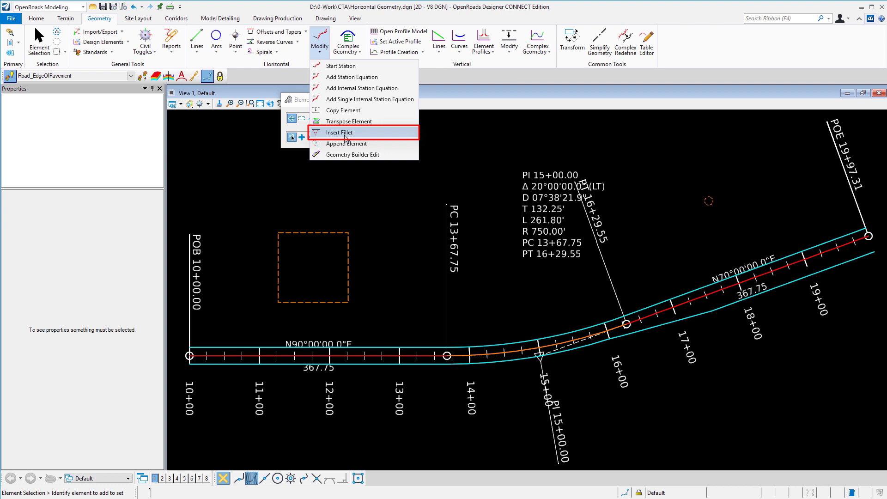
{"action": "left_click", "coordinate": [346, 134]}
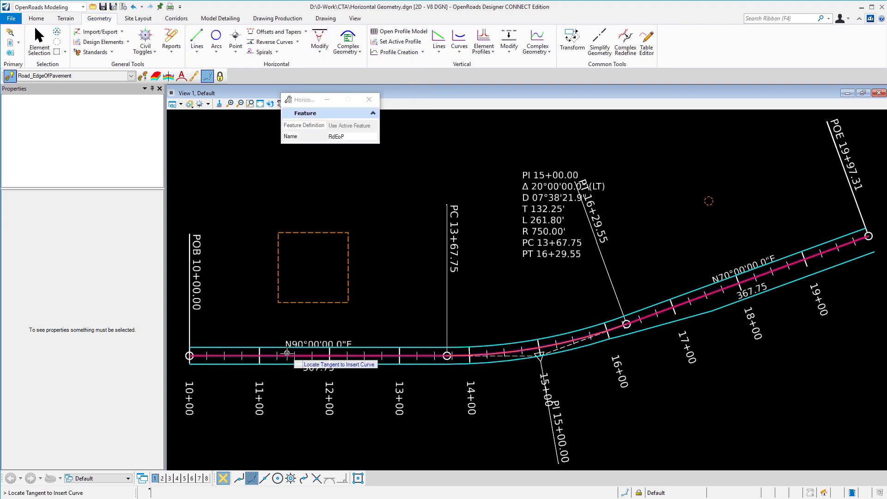
{"action": "left_click", "coordinate": [287, 355]}
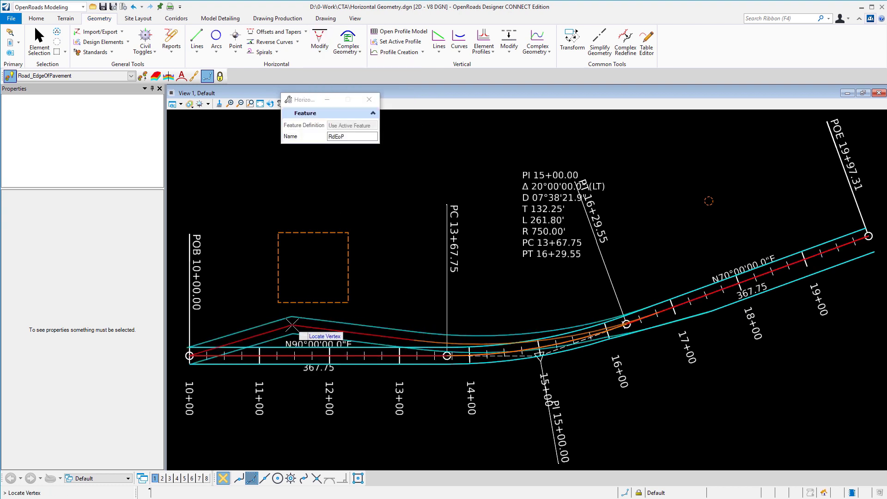
{"action": "right_click", "coordinate": [292, 325]}
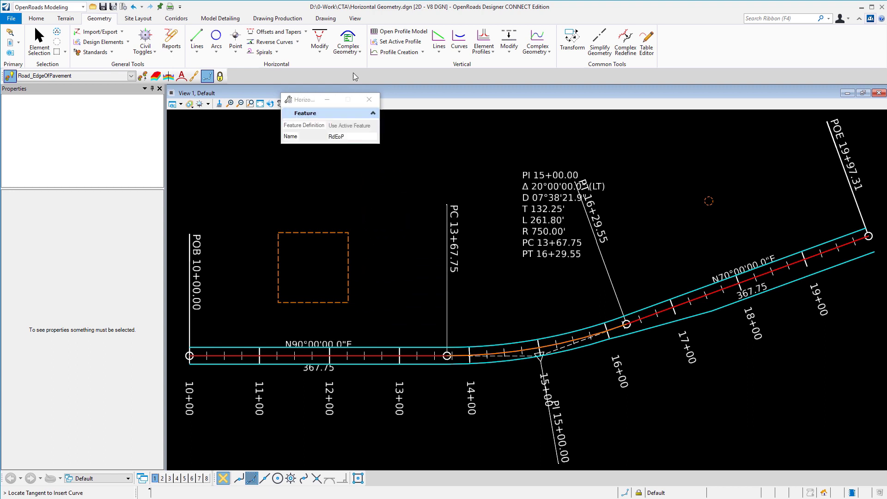
{"action": "left_click", "coordinate": [319, 46]}
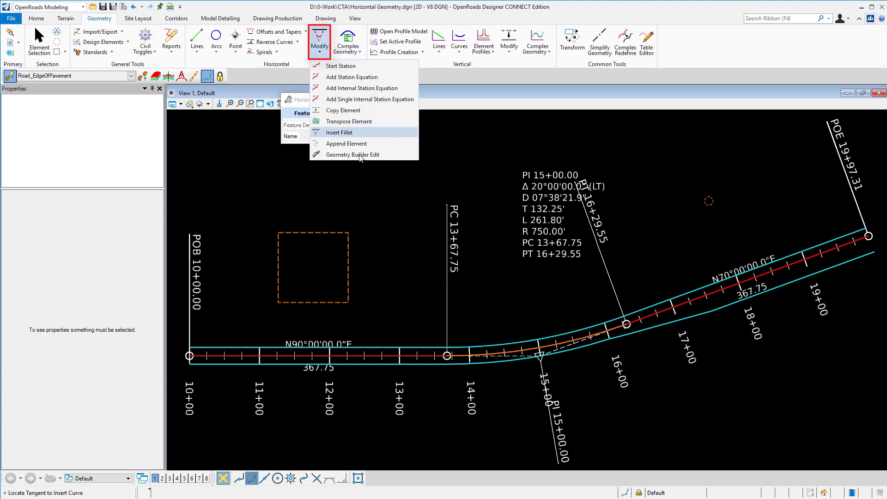
{"action": "left_click", "coordinate": [439, 82]}
Start a Simple Arc From Element off the baseline's final tangent, beginning at its end point at station 19+97.31.
{"action": "scroll", "coordinate": [342, 250], "scroll_direction": "down", "scroll_amount": 2}
{"action": "scroll", "coordinate": [606, 159], "scroll_direction": "up", "scroll_amount": 1}
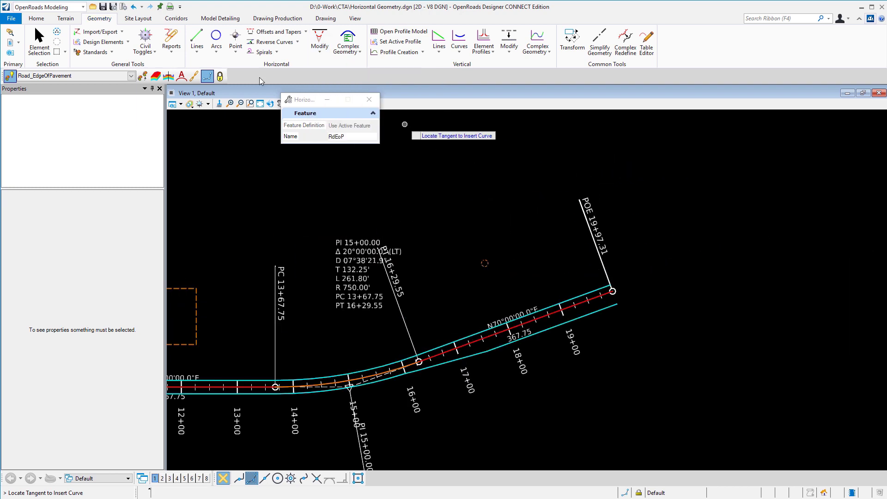
{"action": "left_click", "coordinate": [217, 54]}
{"action": "mouse_move", "coordinate": [344, 110]}
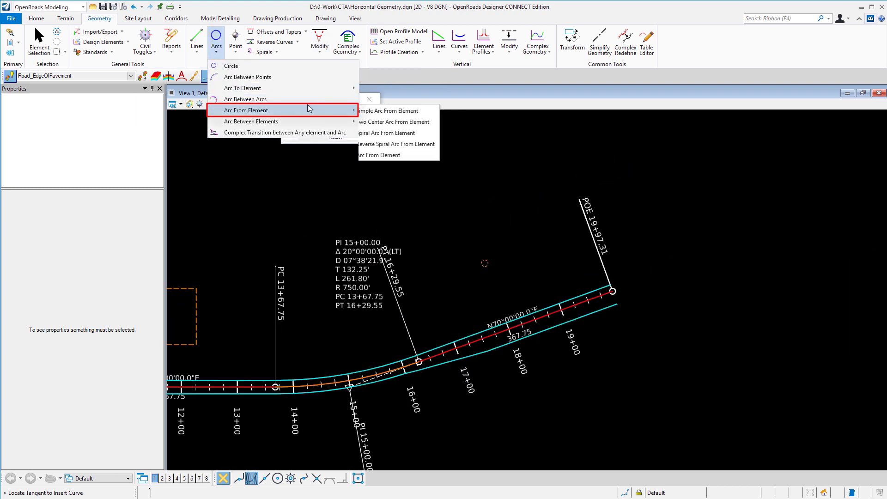
{"action": "left_click", "coordinate": [397, 112]}
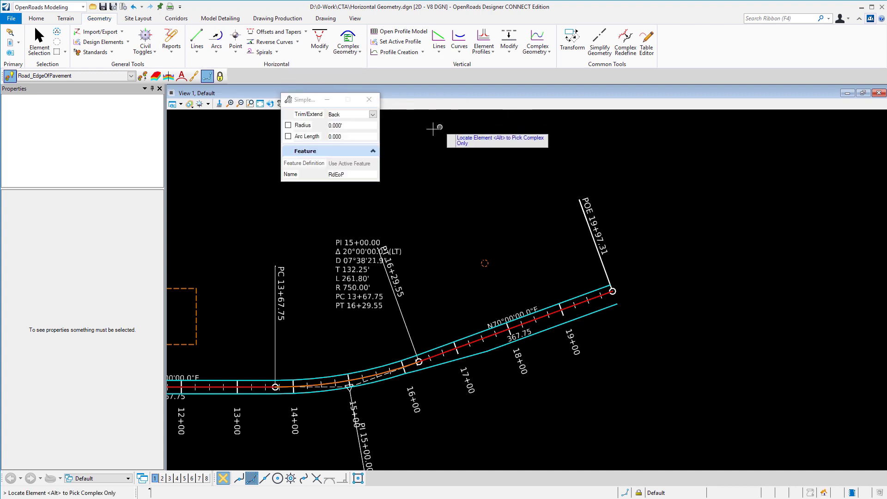
{"action": "left_click", "coordinate": [373, 114]}
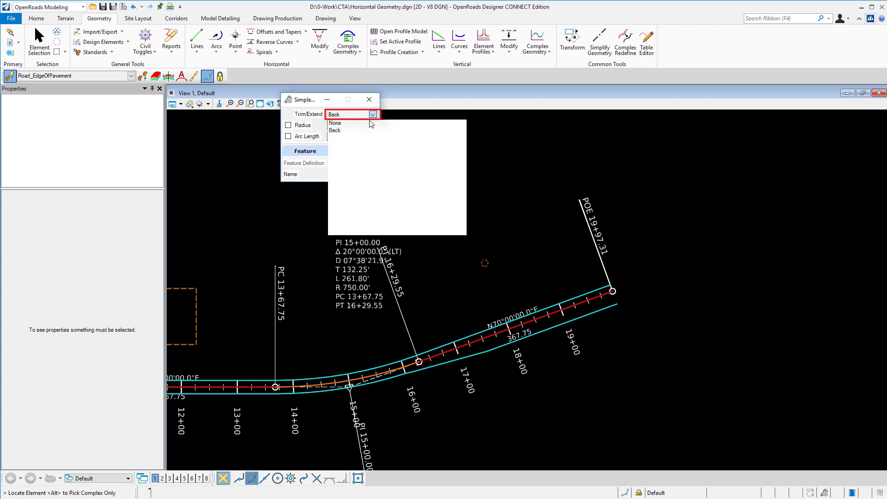
{"action": "left_click", "coordinate": [362, 129]}
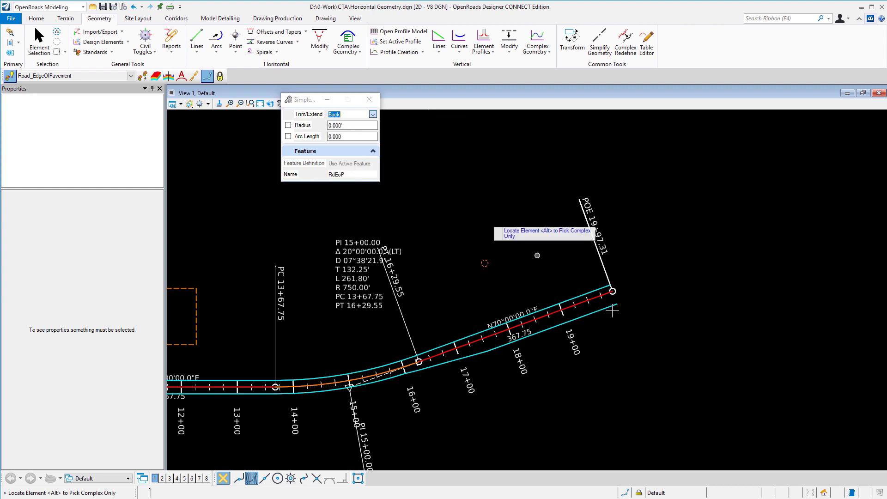
{"action": "left_click", "coordinate": [612, 293]}
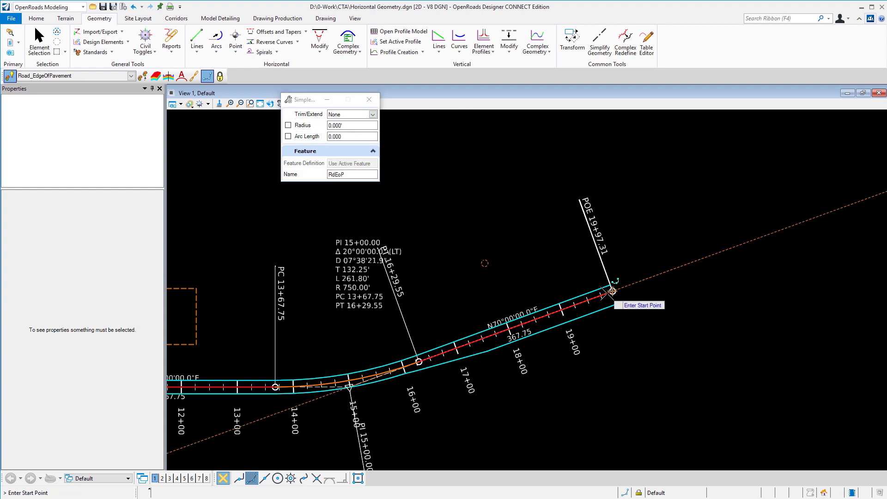
{"action": "left_click", "coordinate": [612, 291]}
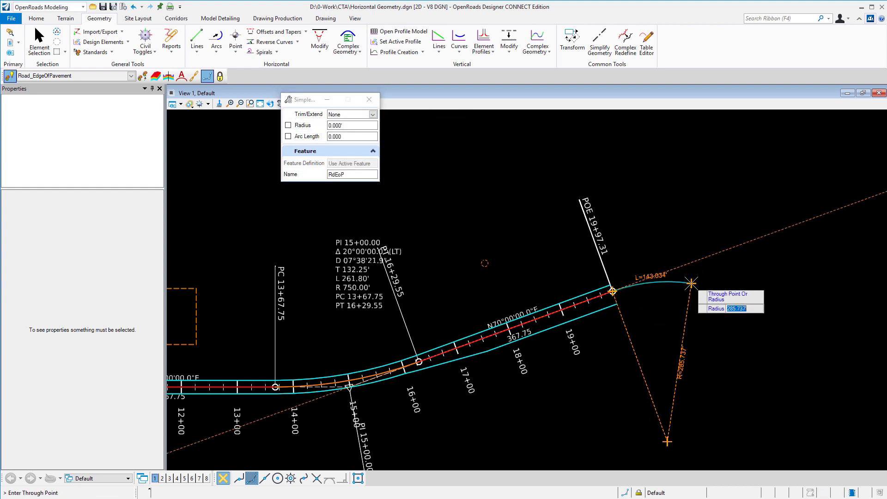
Give the new arc a 1000 ft radius and 200 ft arc length, and place it with Trim/Extend set to None.
{"action": "type", "text": "1000"}
{"action": "key", "text": "Return"}
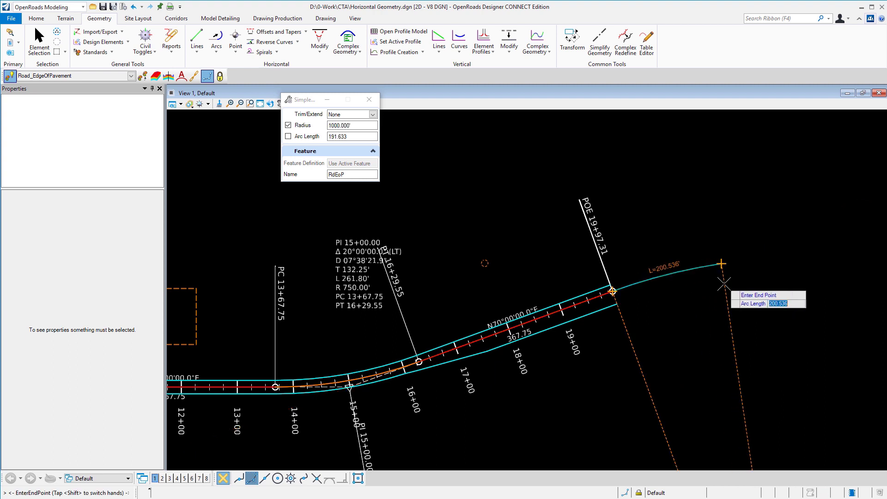
{"action": "type", "text": "200"}
{"action": "key", "text": "Return"}
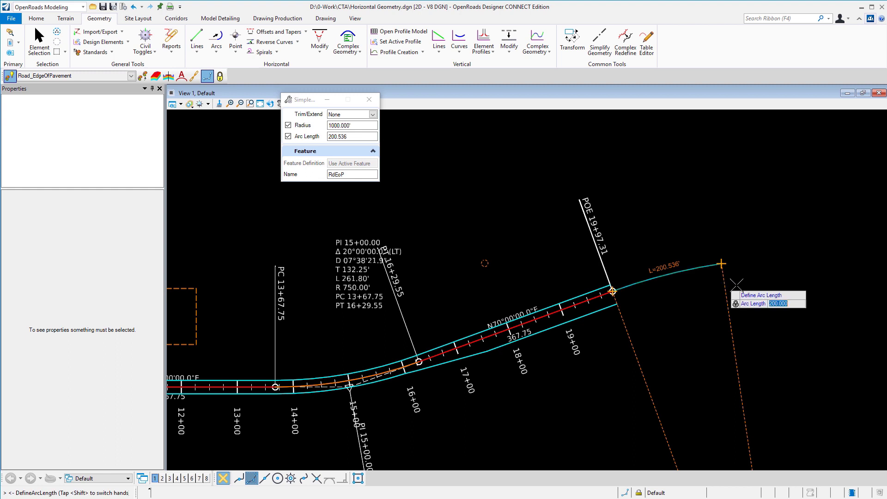
{"action": "left_click", "coordinate": [745, 304]}
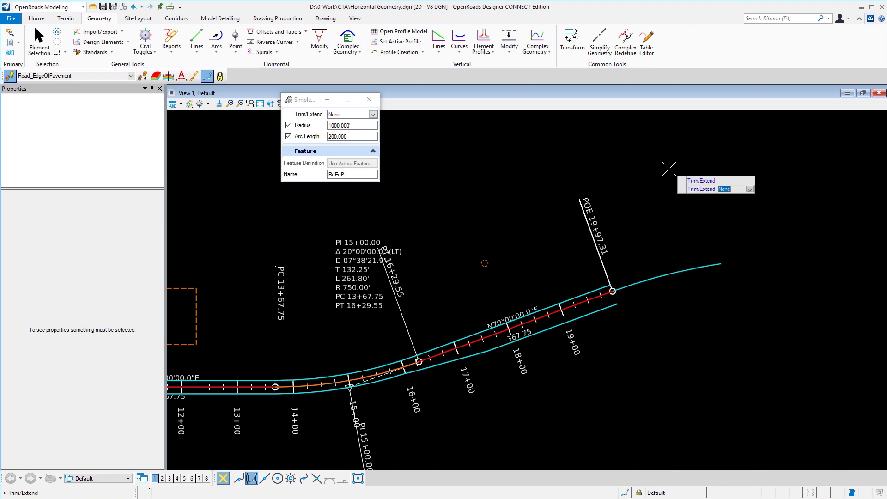
{"action": "left_click", "coordinate": [594, 166]}
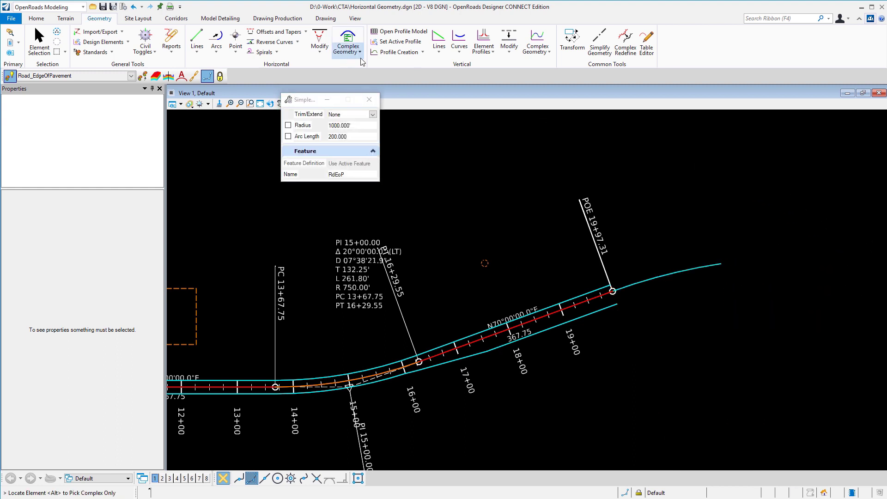
Append the new arc to the end of the baseline complex element.
{"action": "left_click", "coordinate": [322, 54]}
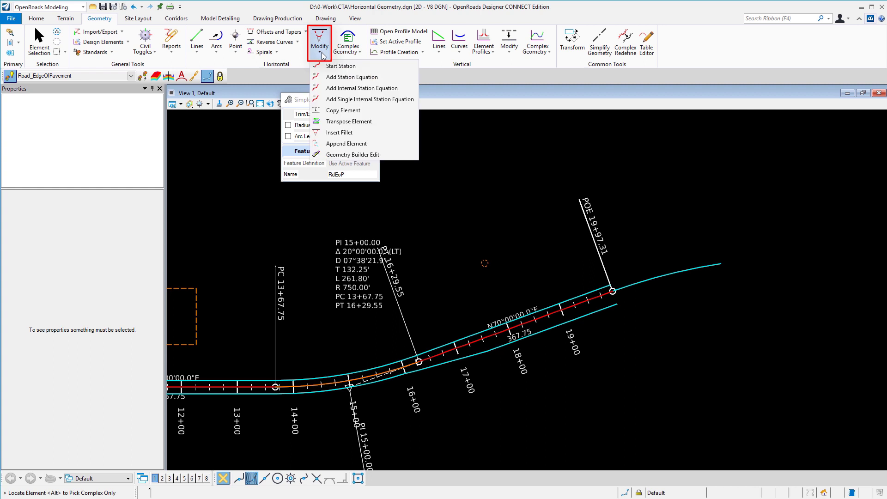
{"action": "left_click", "coordinate": [346, 144]}
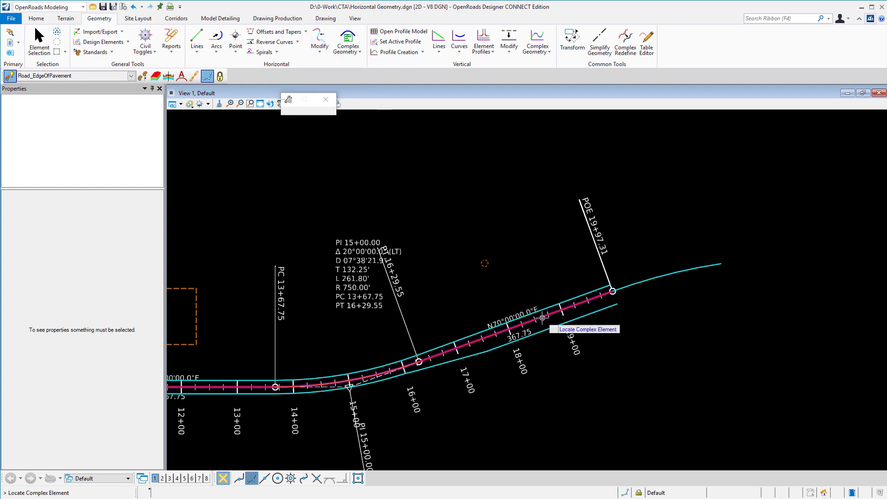
{"action": "left_click", "coordinate": [573, 315]}
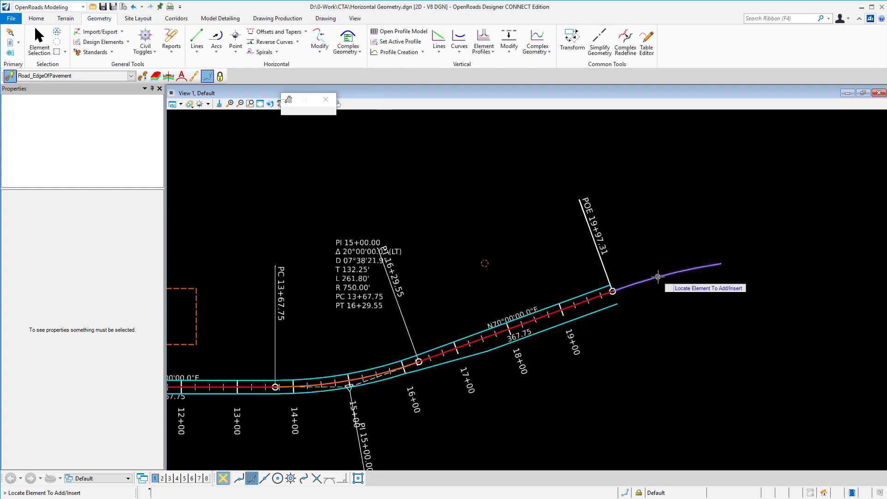
{"action": "left_click", "coordinate": [659, 277]}
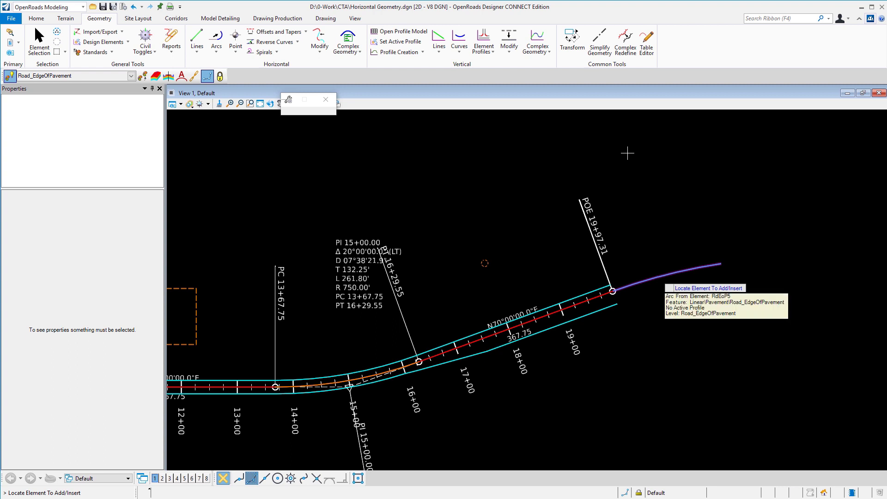
{"action": "left_click", "coordinate": [627, 153]}
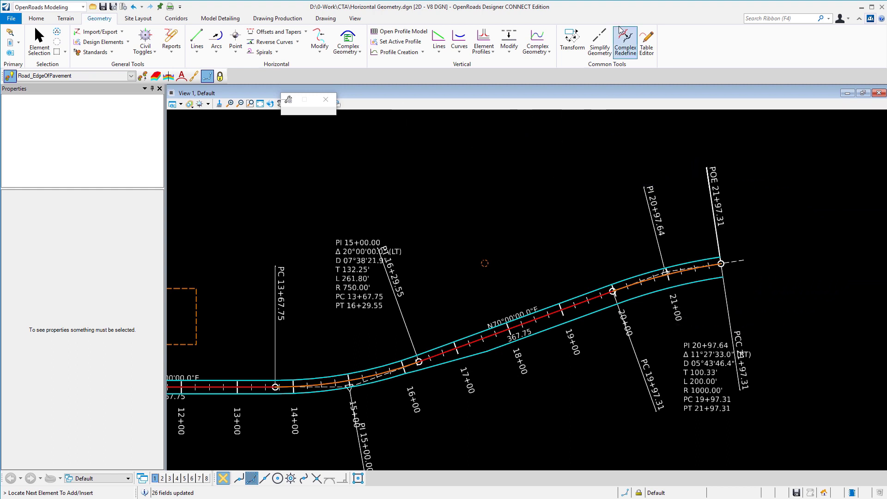
Select the extended baseline to examine its component elements, properties and editable dimensions.
{"action": "left_click", "coordinate": [598, 34]}
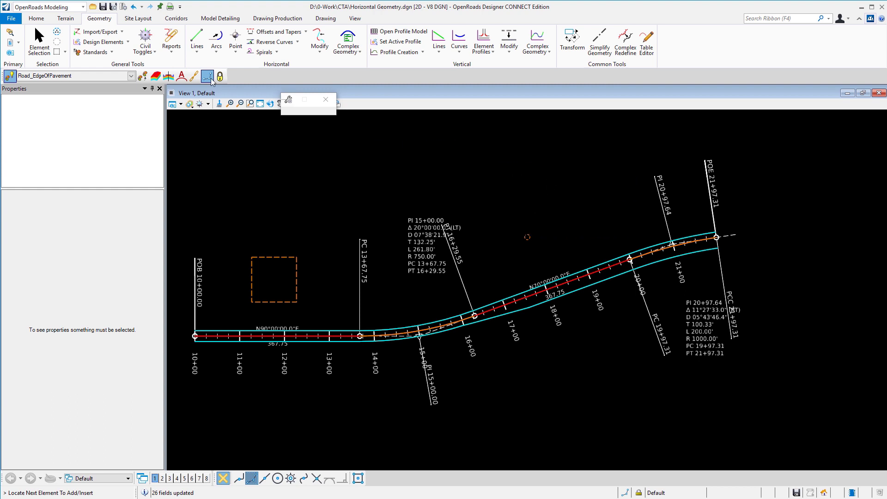
{"action": "left_click", "coordinate": [51, 57]}
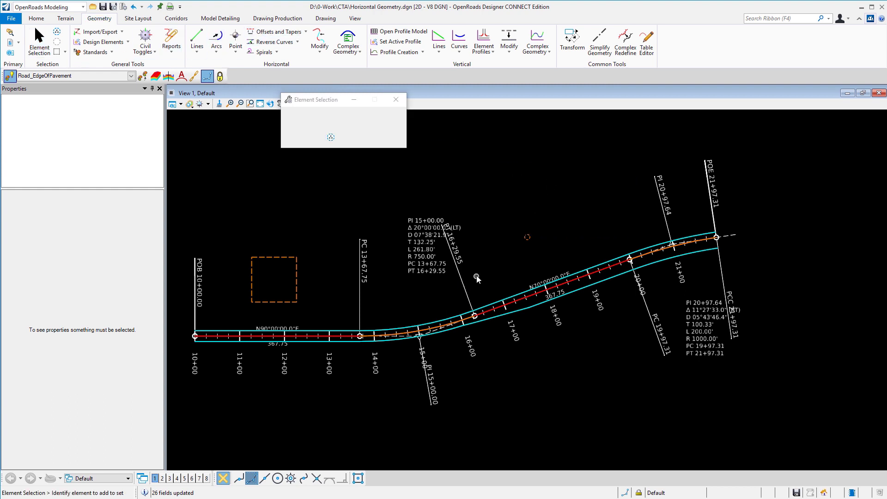
{"action": "left_click", "coordinate": [521, 303]}
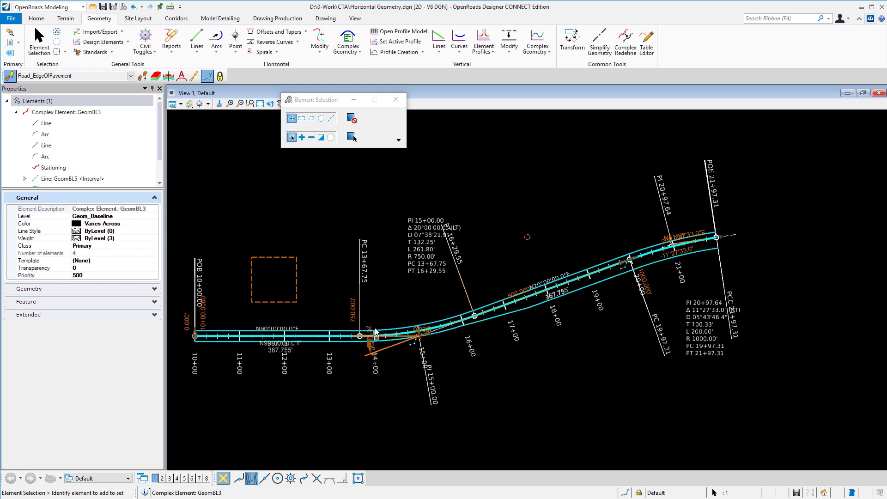
{"action": "left_click", "coordinate": [501, 202]}
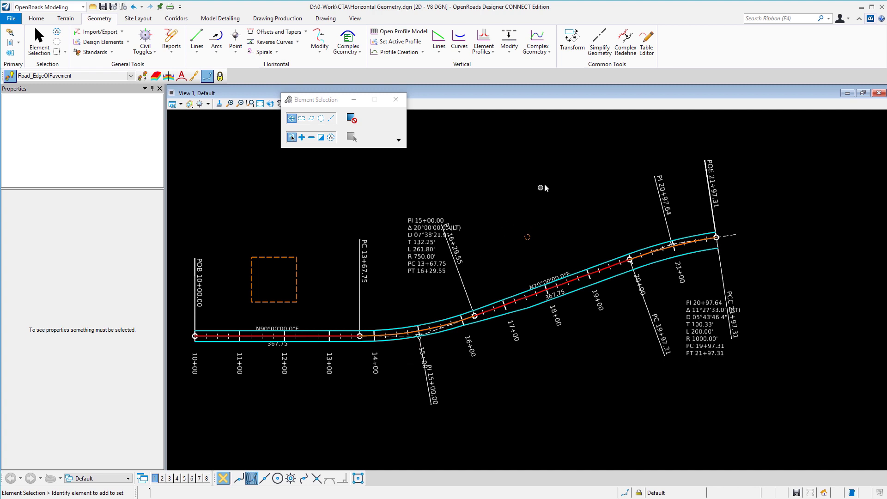
Open the baseline in the Alignment Table Editor and select the first curve's radius value.
{"action": "left_click", "coordinate": [646, 42]}
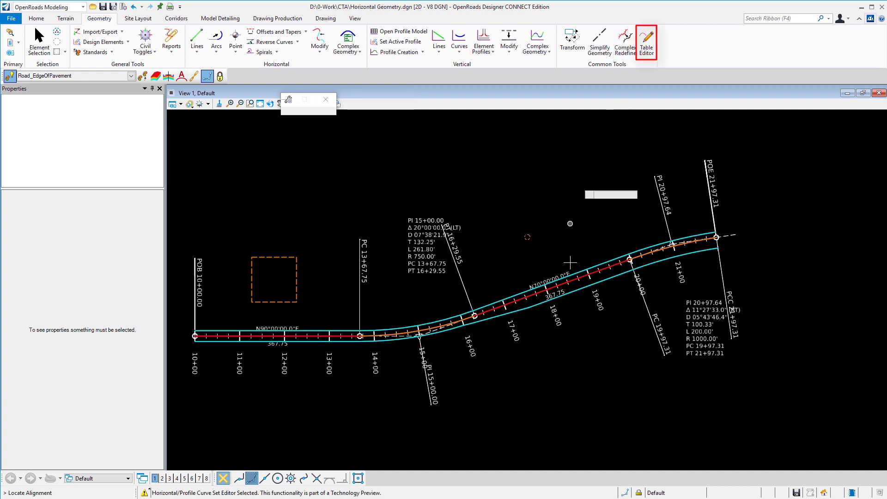
{"action": "left_click", "coordinate": [574, 294]}
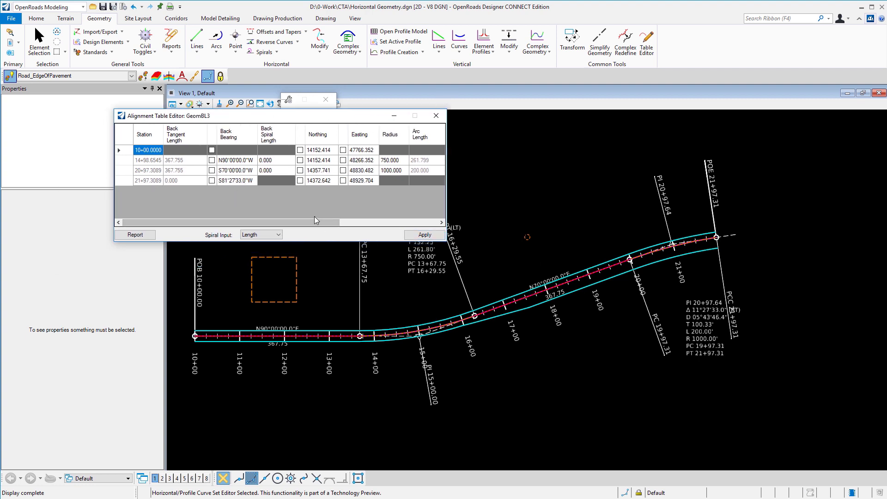
{"action": "left_click", "coordinate": [393, 161]}
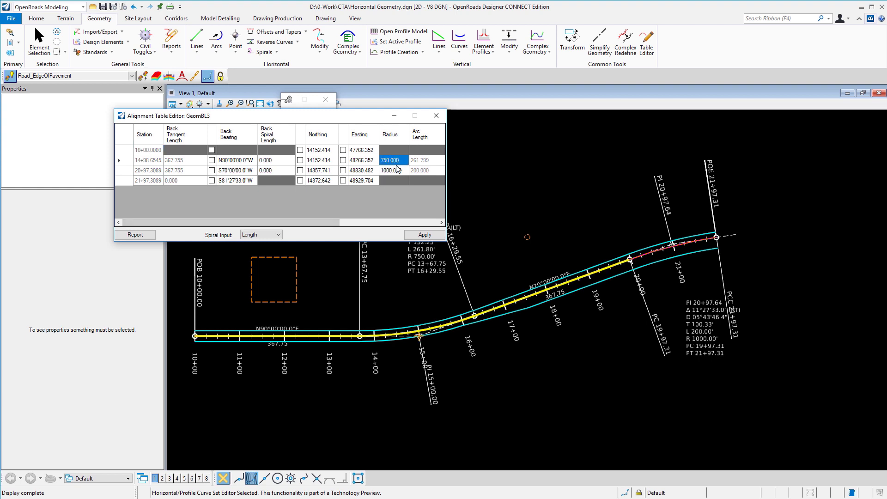
Examine the second curve's radius and the back-bearing checkboxes of both curves, and close the Alignment Table Editor without applying changes.
{"action": "left_click", "coordinate": [397, 169]}
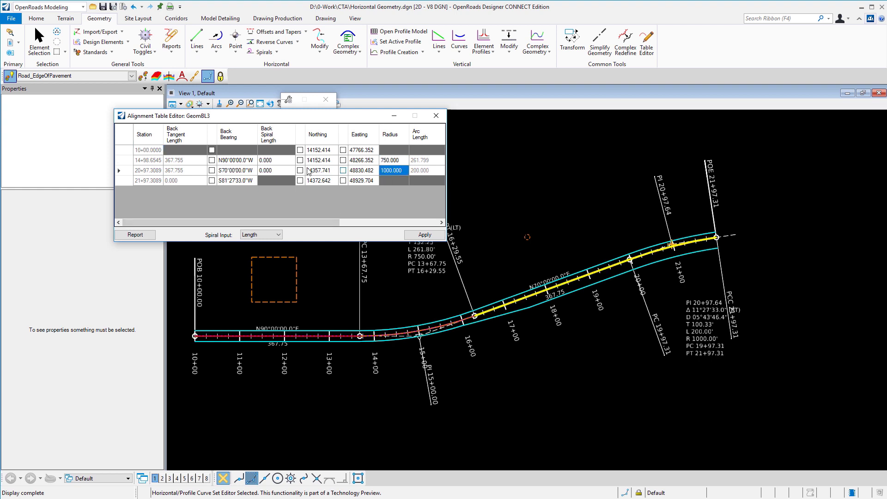
{"action": "left_click", "coordinate": [213, 161]}
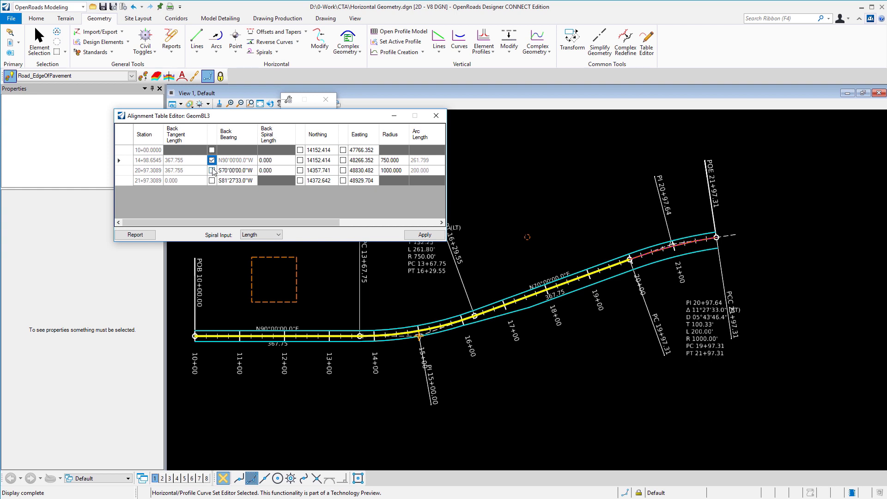
{"action": "left_click", "coordinate": [212, 171]}
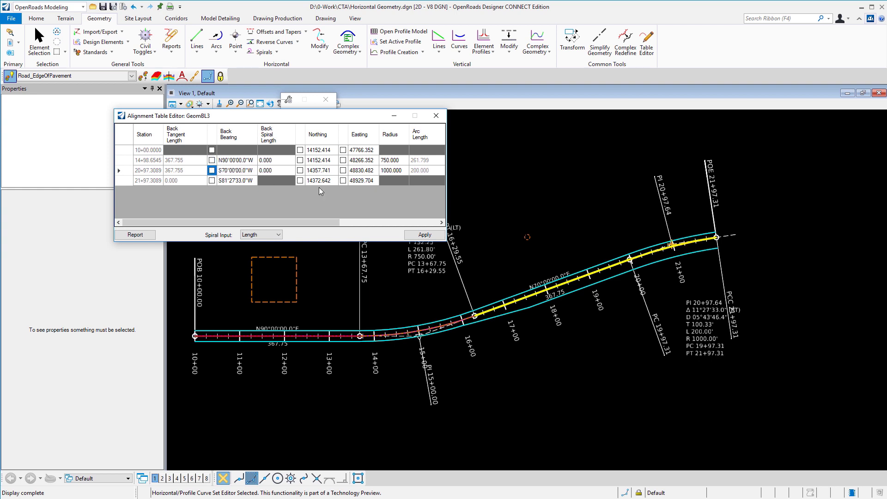
{"action": "left_click", "coordinate": [436, 116]}
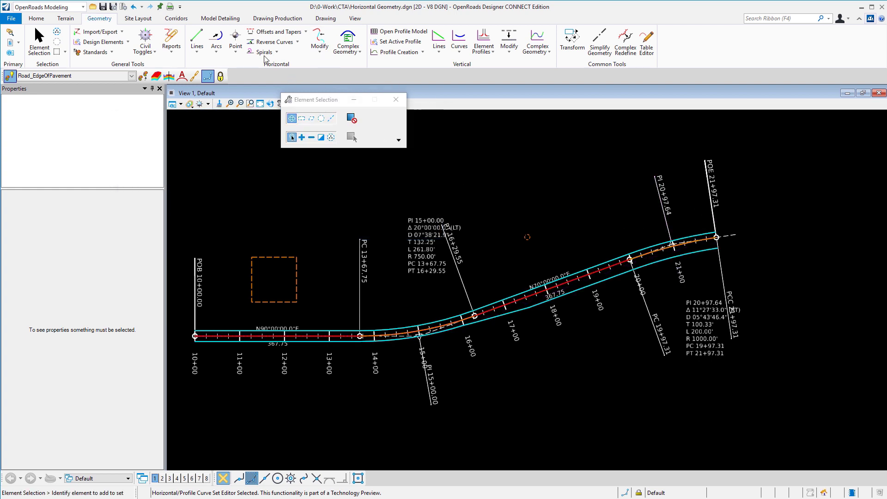
Delete the final 1000 ft radius arc from the baseline with Geometry Builder Edit, apply the modification, and hide the simplification message for the session.
{"action": "left_click", "coordinate": [321, 53]}
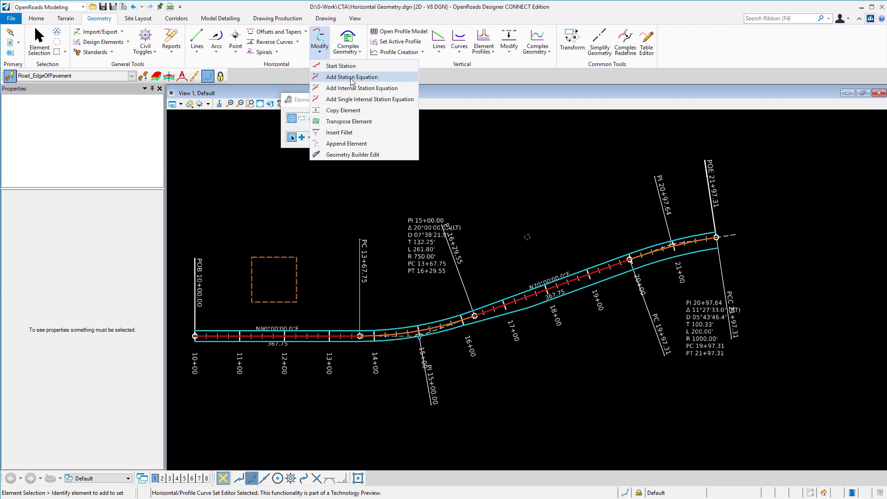
{"action": "left_click", "coordinate": [352, 154]}
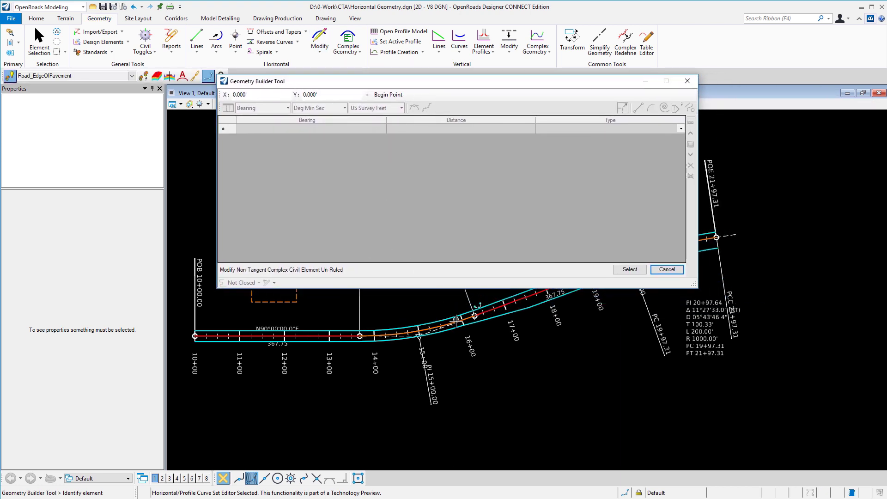
{"action": "left_click", "coordinate": [431, 302]}
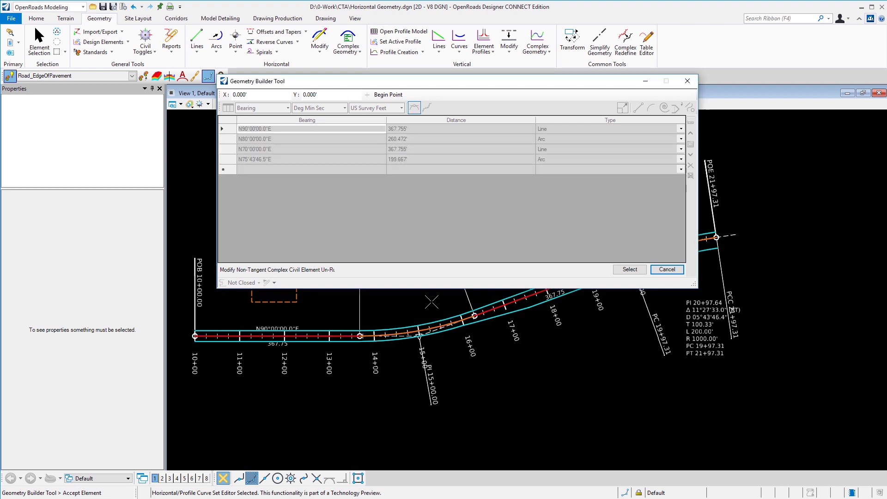
{"action": "left_click", "coordinate": [223, 160]}
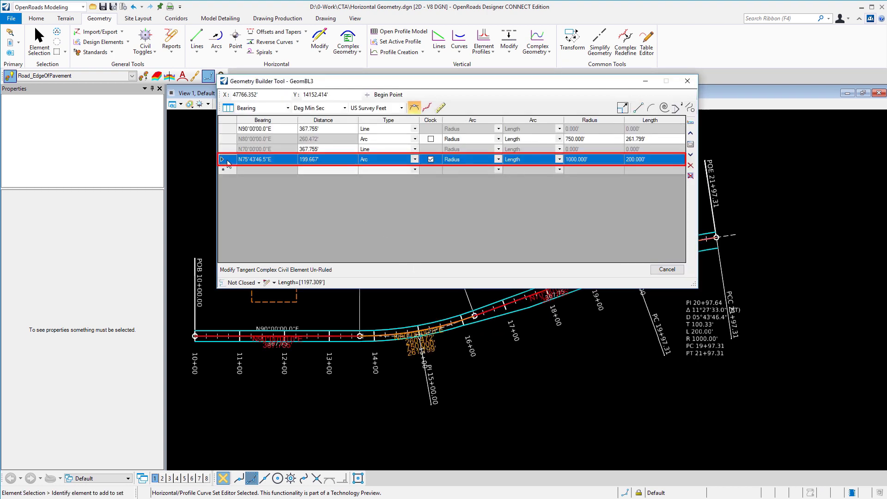
{"action": "left_click", "coordinate": [691, 166]}
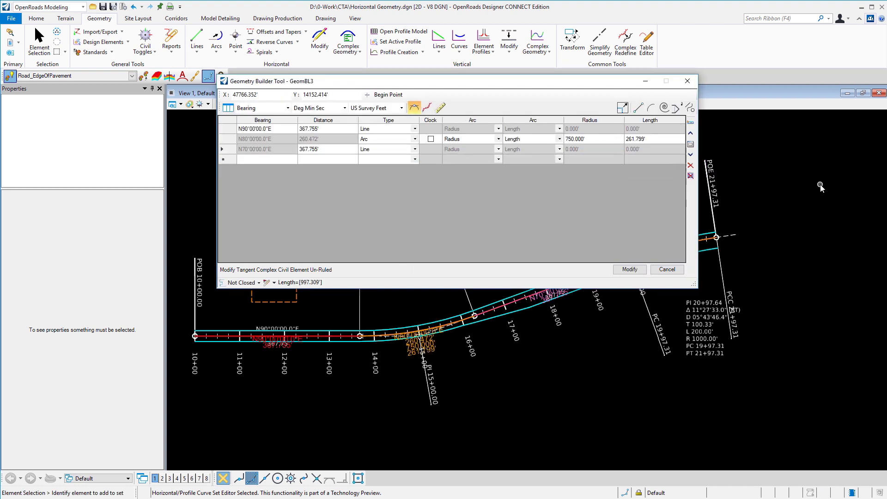
{"action": "left_click", "coordinate": [629, 269]}
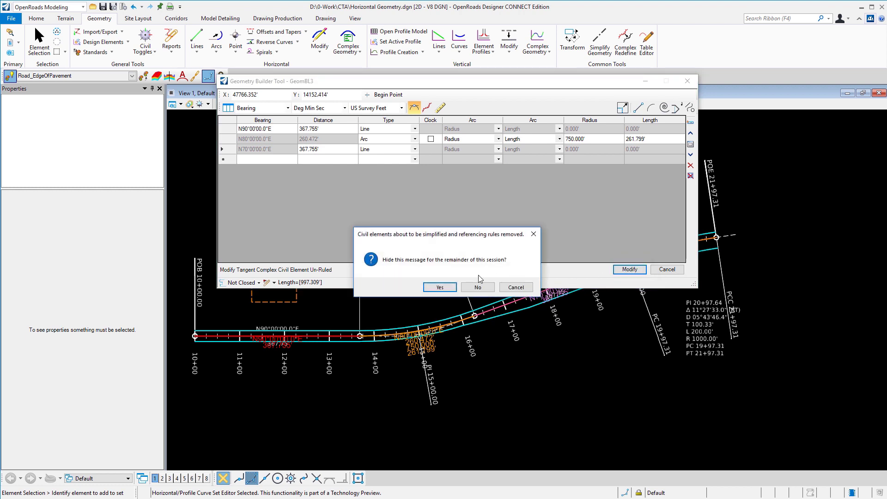
{"action": "left_click", "coordinate": [440, 288]}
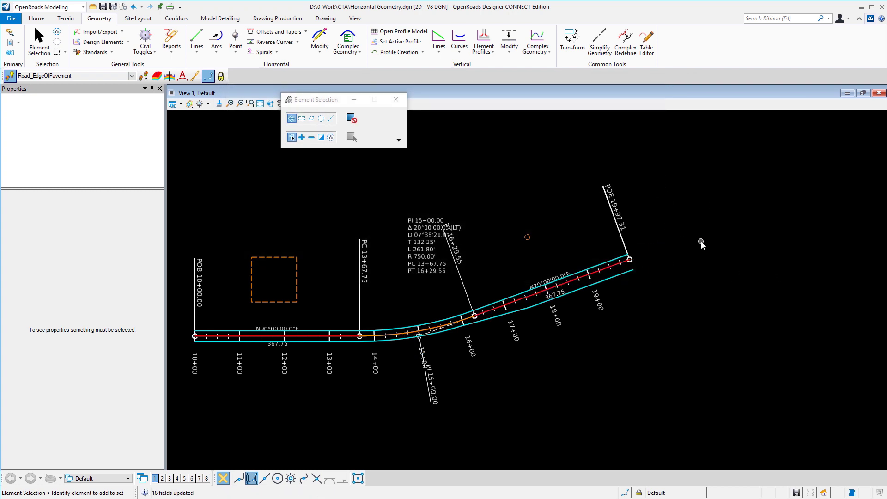
{"action": "scroll", "coordinate": [704, 249], "scroll_direction": "down", "scroll_amount": 1}
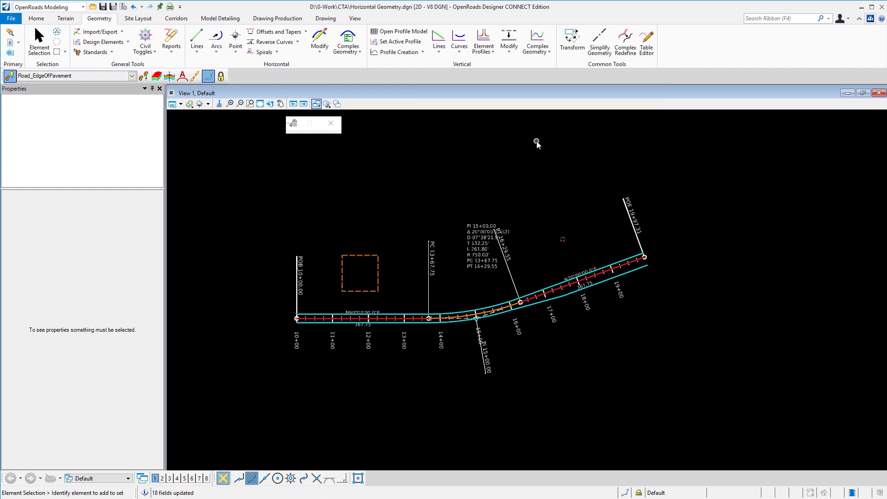